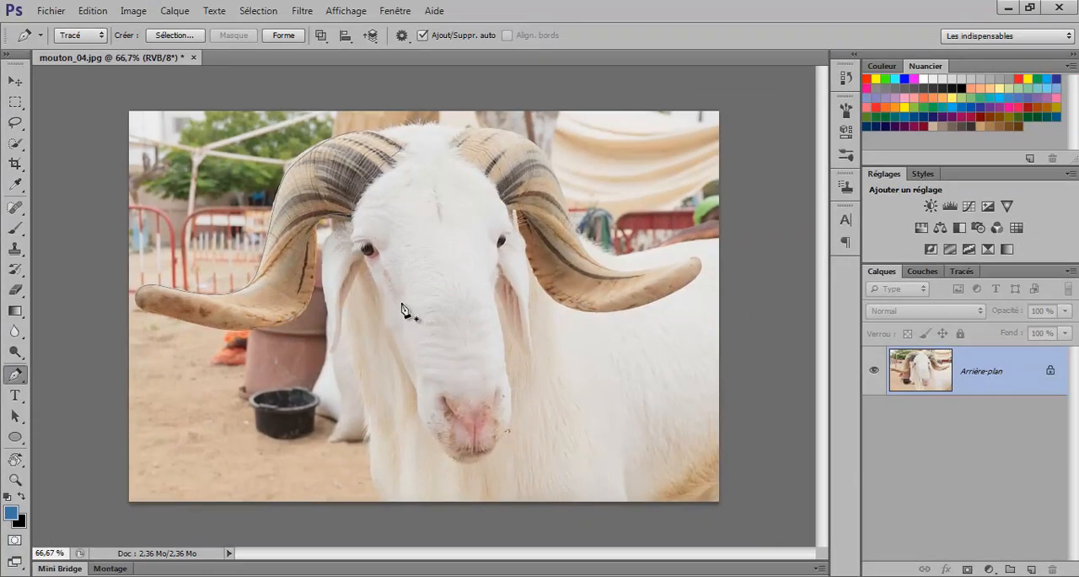
Step: Load the horn's work path as a selection and output it to a new layer through Refine Edge
{"action": "left_click", "coordinate": [969, 270]}
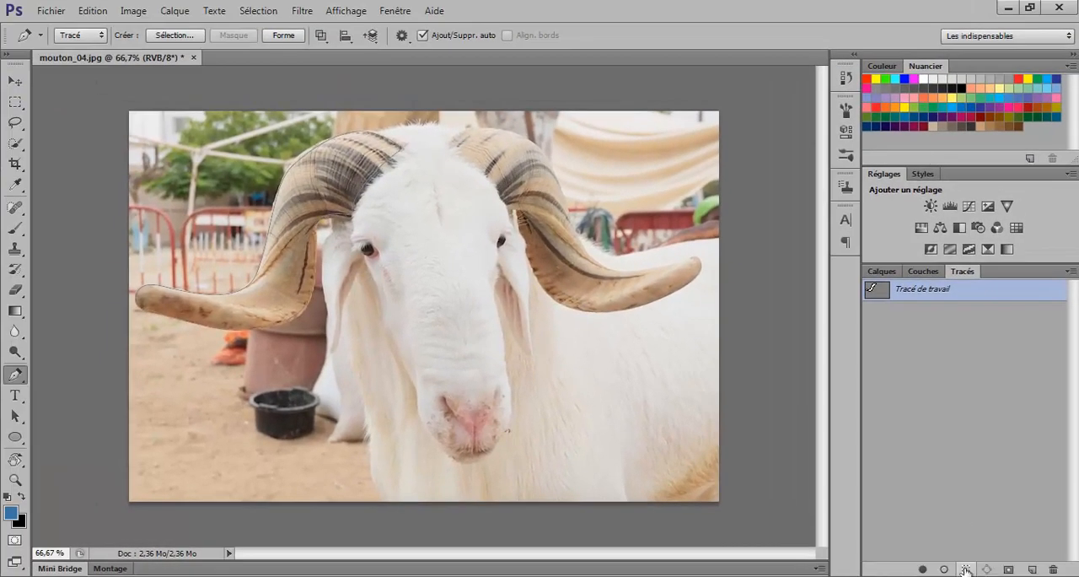
{"action": "left_click", "coordinate": [966, 570]}
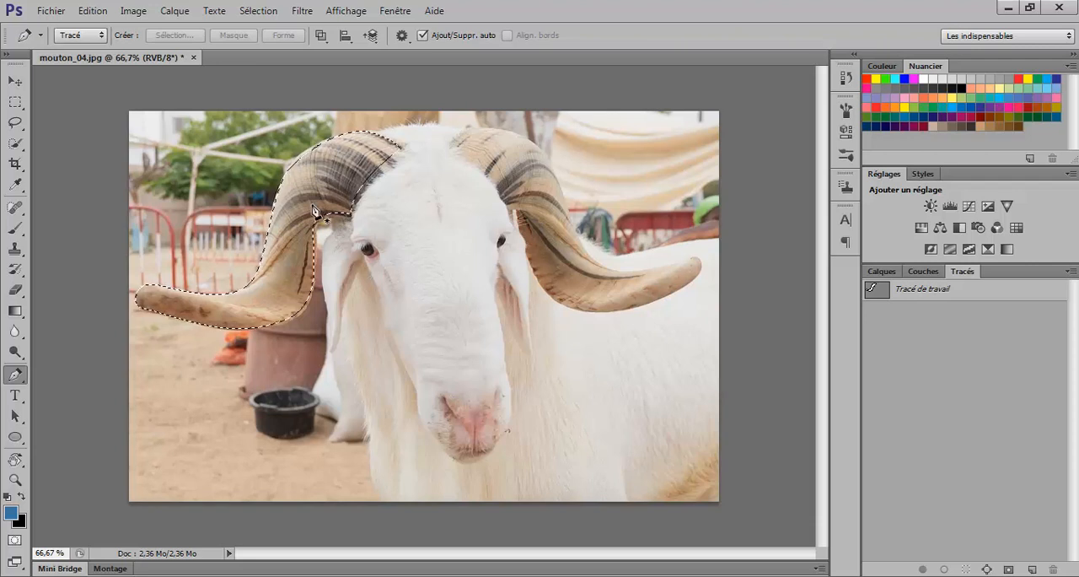
{"action": "left_click", "coordinate": [258, 10]}
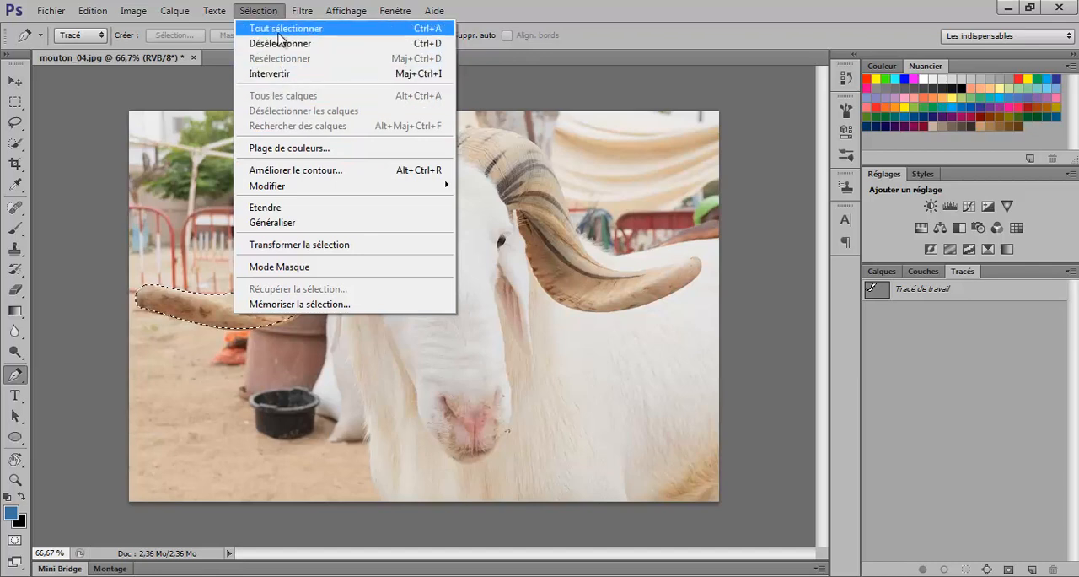
{"action": "left_click", "coordinate": [306, 171]}
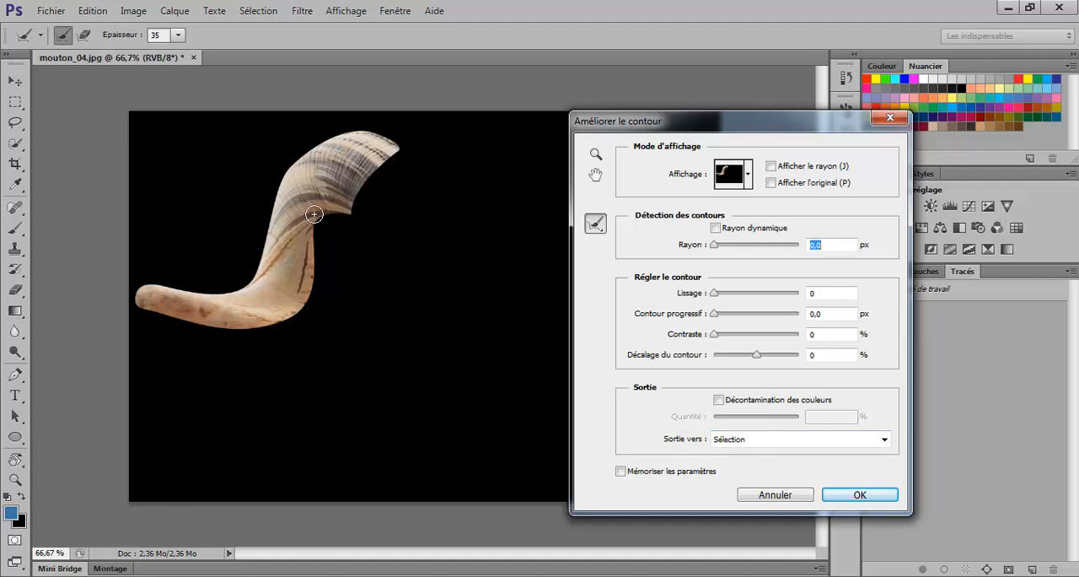
{"action": "left_click", "coordinate": [769, 445]}
{"action": "left_click", "coordinate": [762, 479]}
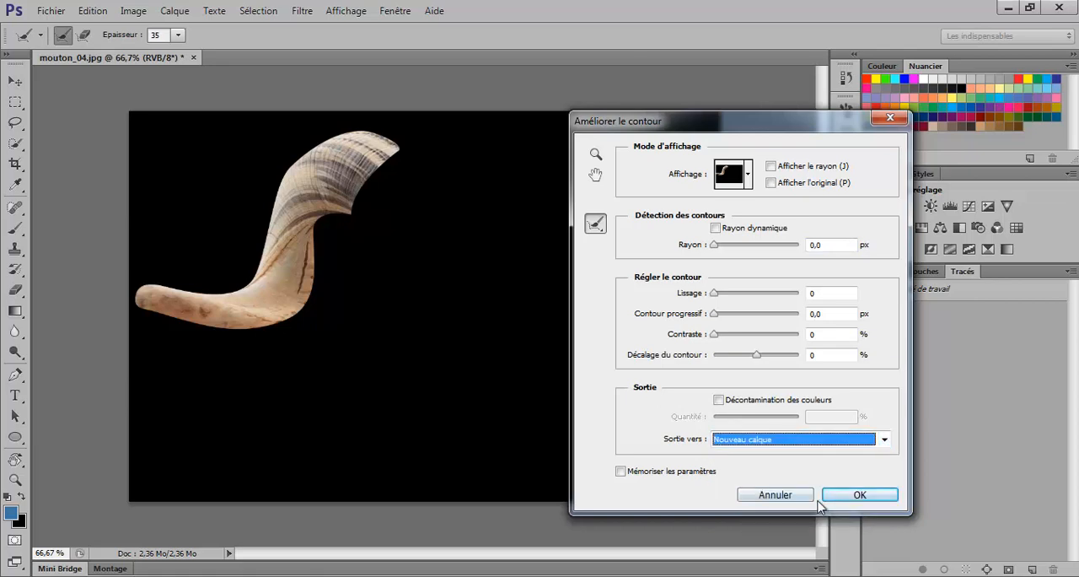
{"action": "left_click", "coordinate": [860, 494]}
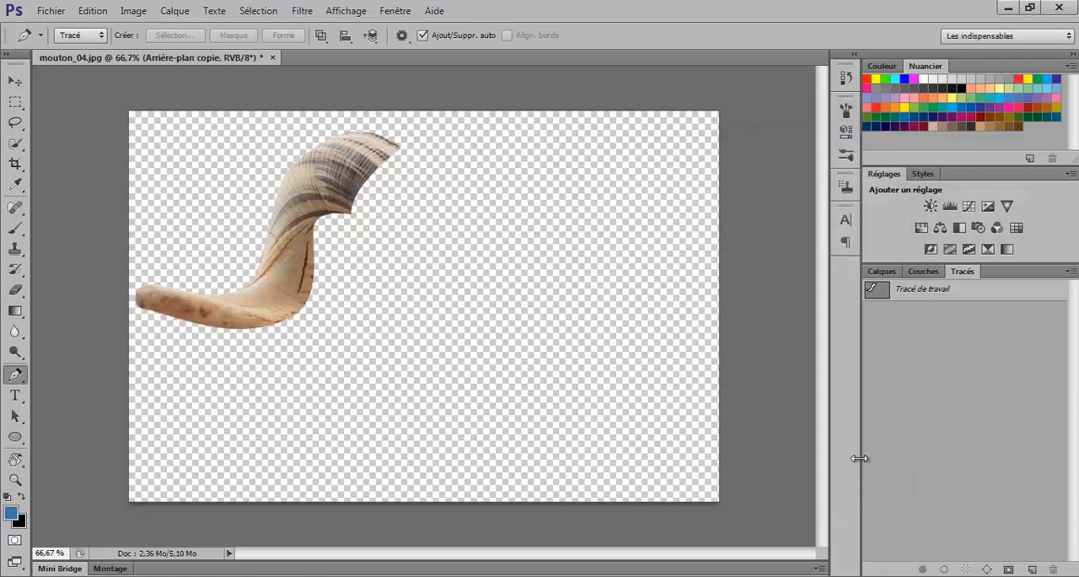
Step: Add a solid color fill layer in black (000000) directly above the background layer, beneath the cut-out horn
{"action": "left_click", "coordinate": [882, 271]}
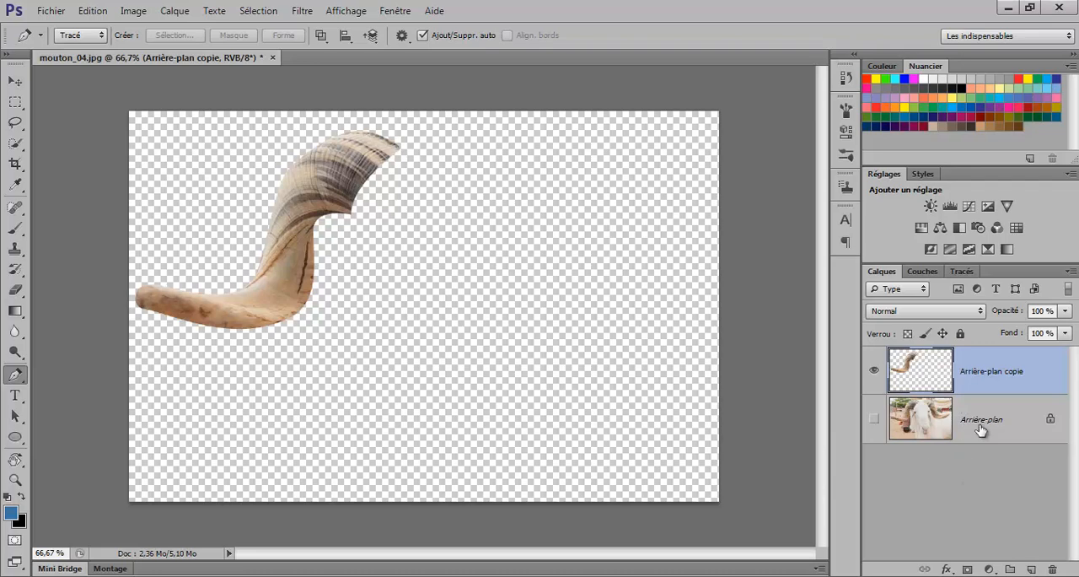
{"action": "left_click", "coordinate": [979, 426]}
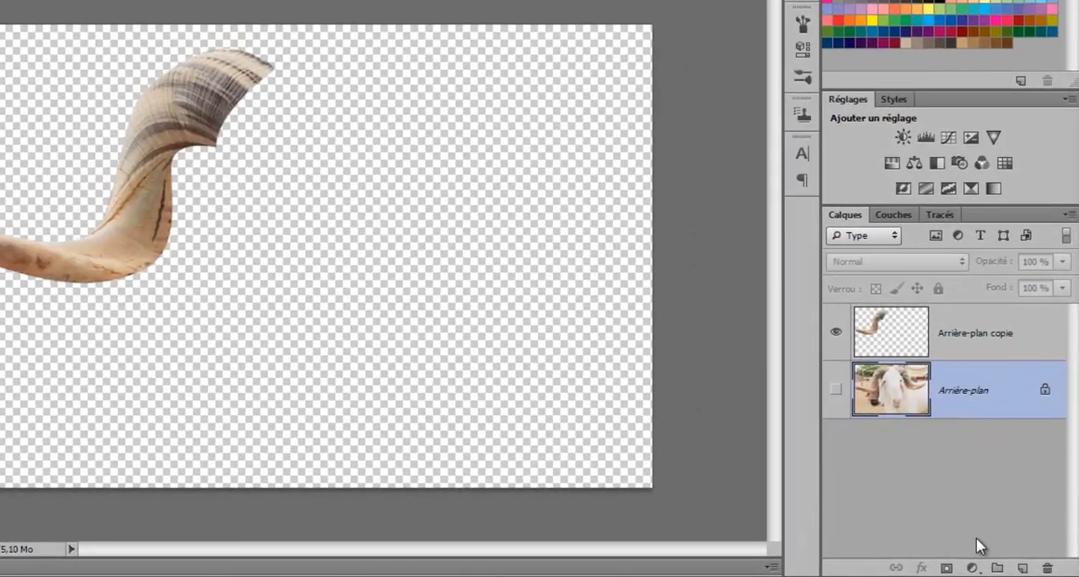
{"action": "left_click", "coordinate": [977, 568]}
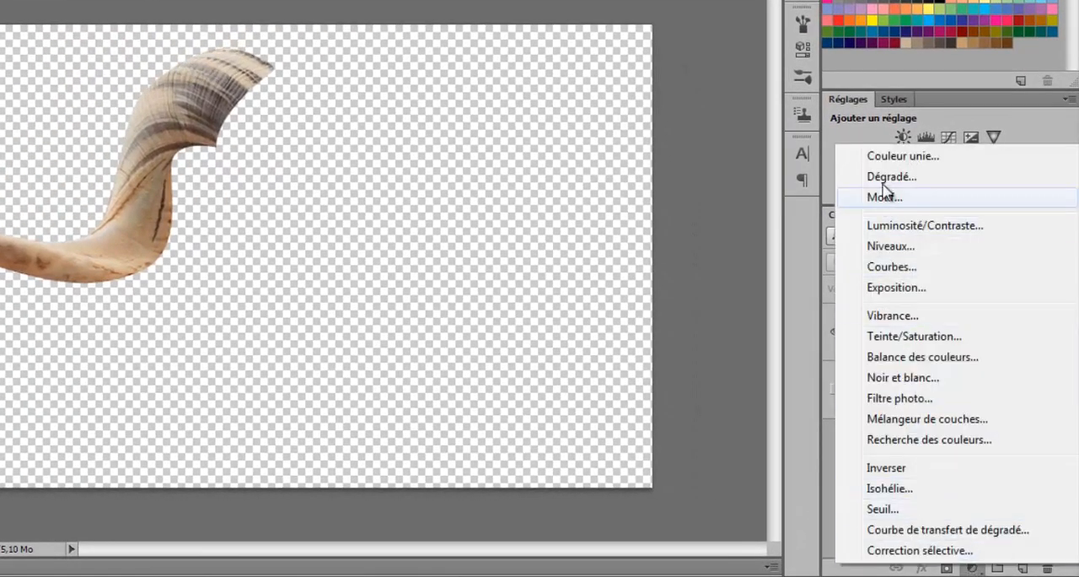
{"action": "left_click", "coordinate": [898, 157]}
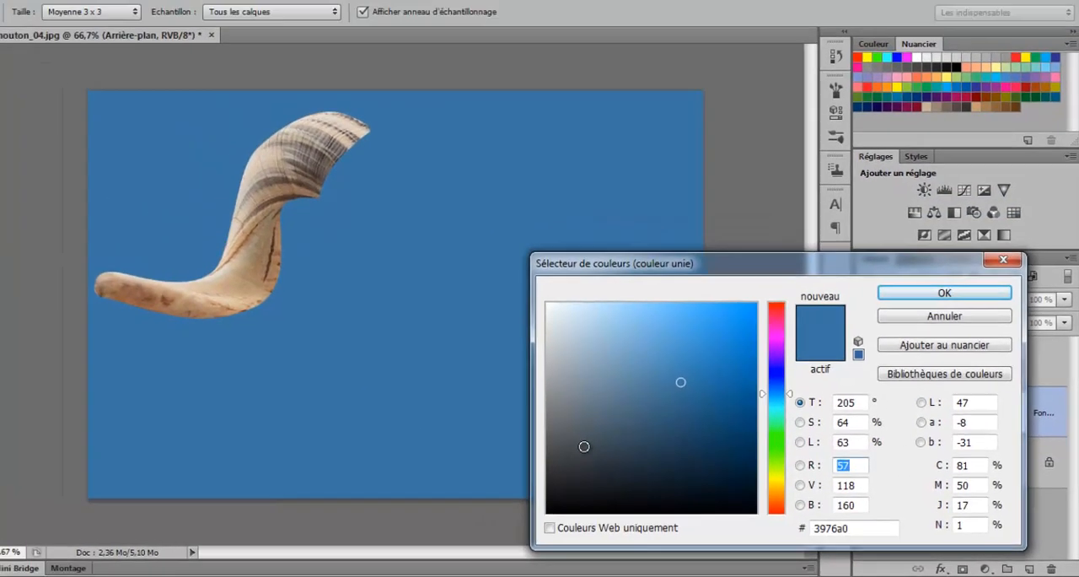
{"action": "left_click_drag", "start_coordinate": [484, 492], "coordinate": [478, 498]}
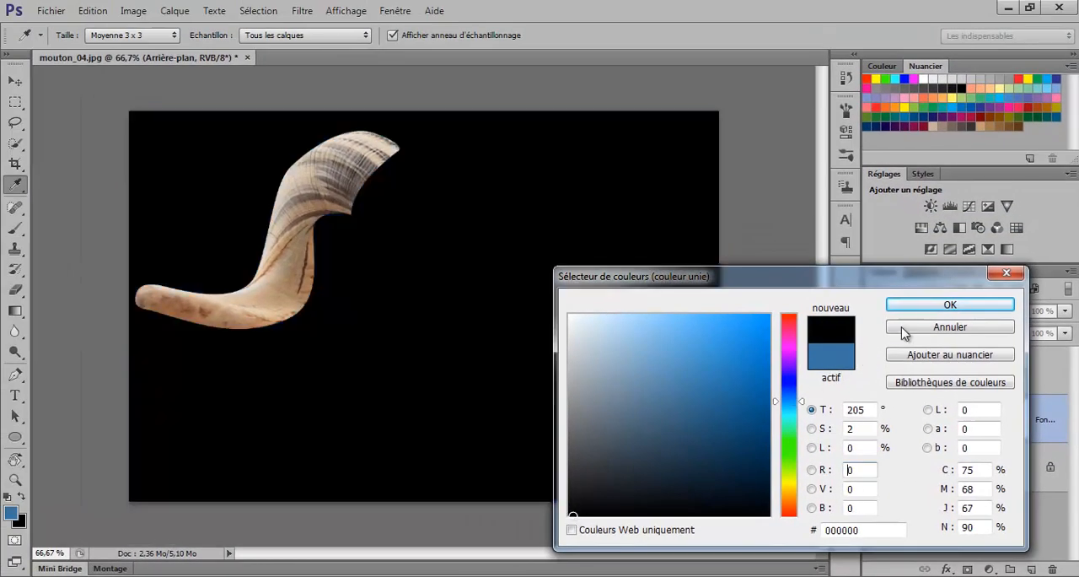
{"action": "left_click", "coordinate": [923, 305]}
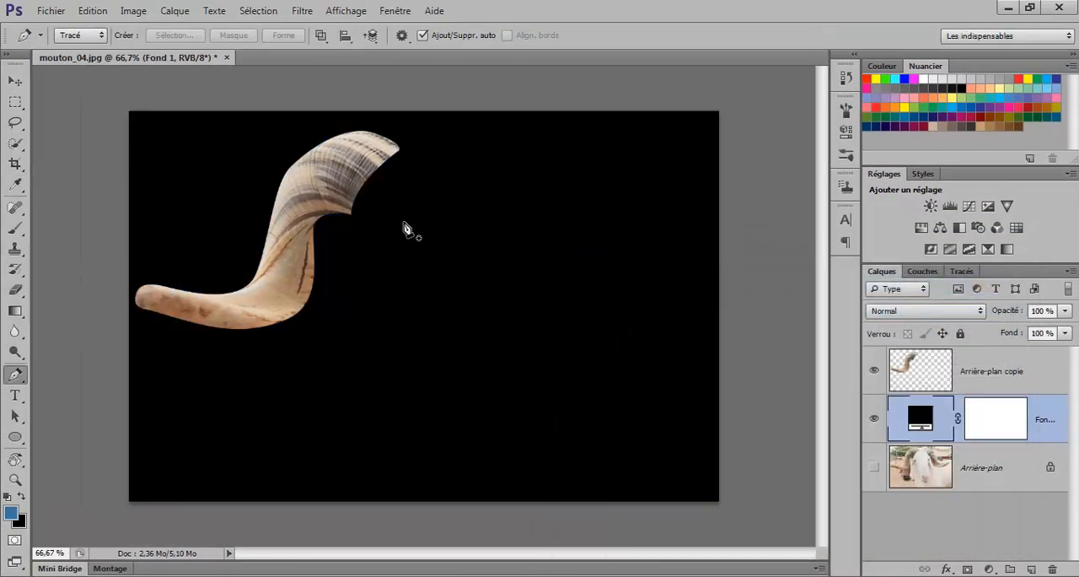
Step: Move the cut-out horn toward the middle of the canvas and scale it down proportionally to slightly over half its size
{"action": "key", "text": "v"}
{"action": "left_click_drag", "start_coordinate": [314, 201], "coordinate": [353, 314]}
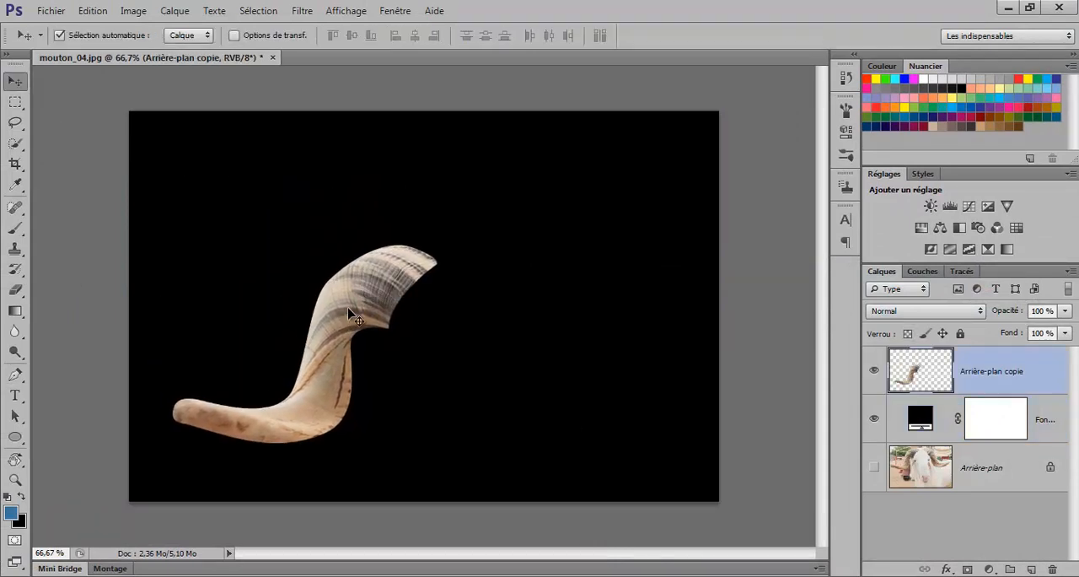
{"action": "key", "text": "ctrl+t"}
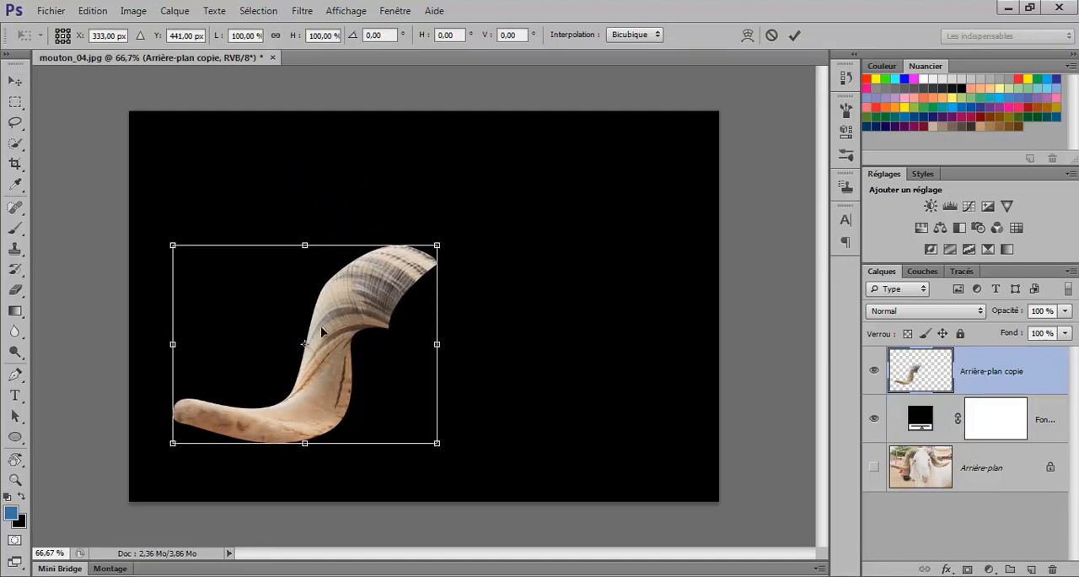
{"action": "left_click_drag", "start_coordinate": [169, 444], "coordinate": [285, 359]}
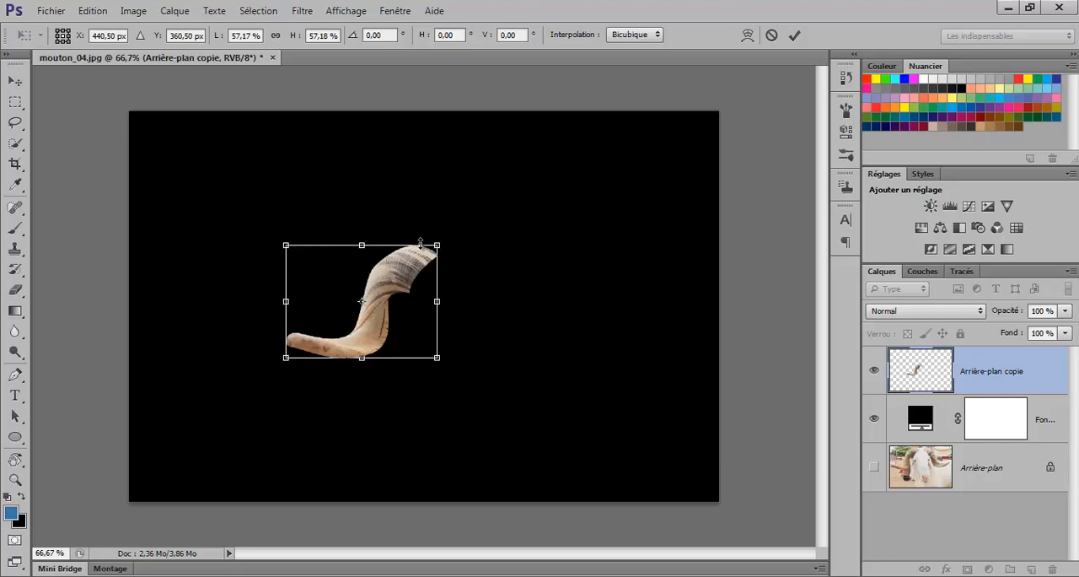
{"action": "left_click_drag", "start_coordinate": [409, 297], "coordinate": [378, 295]}
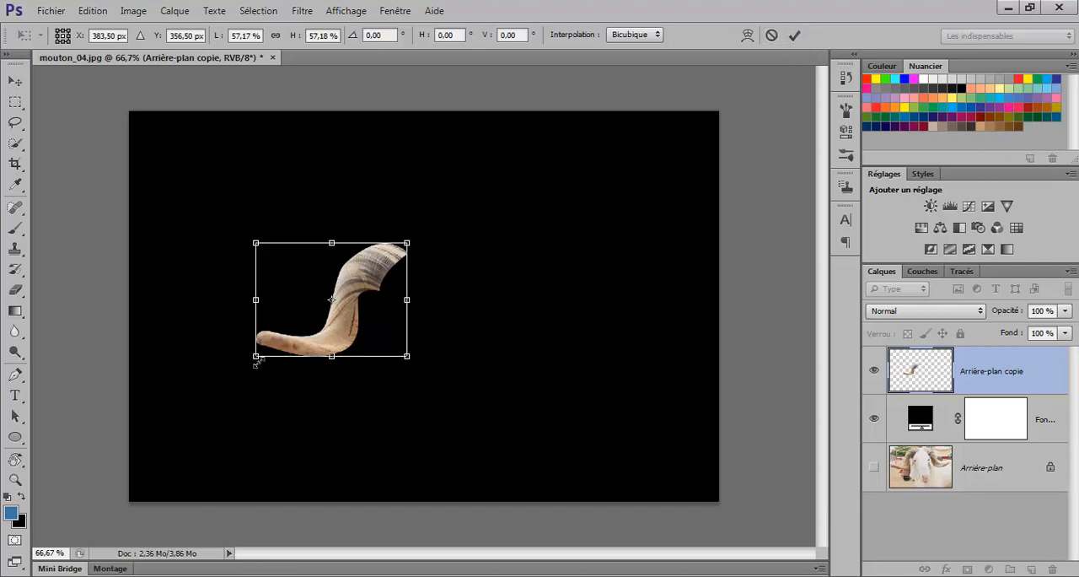
{"action": "left_click", "coordinate": [794, 35]}
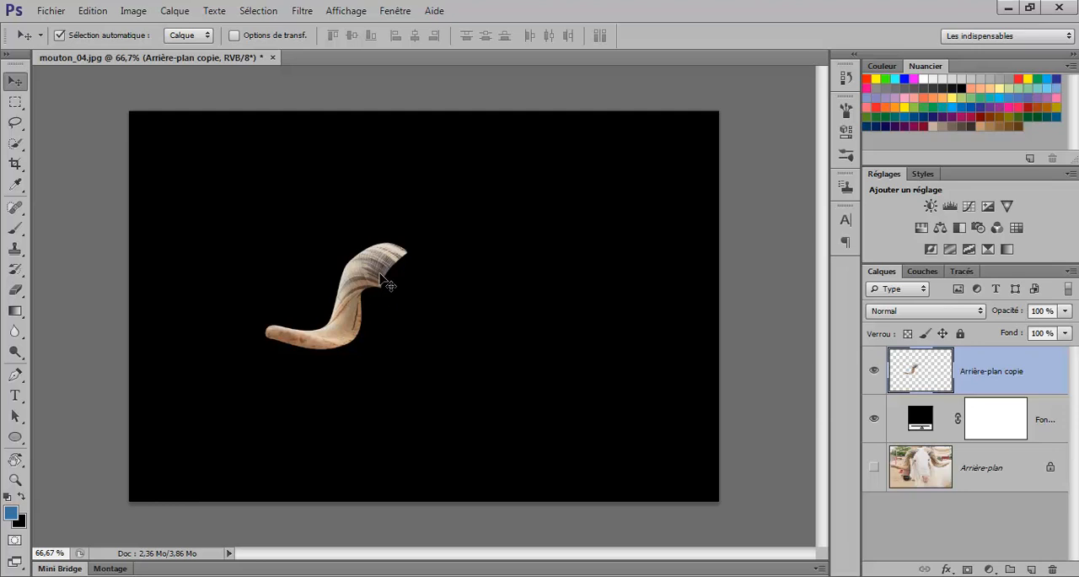
Step: Create a transformed copy of the horn, with the pivot at about X 560 px, Y 278 px and a rotation of -18°
{"action": "key", "text": "ctrl+alt+t"}
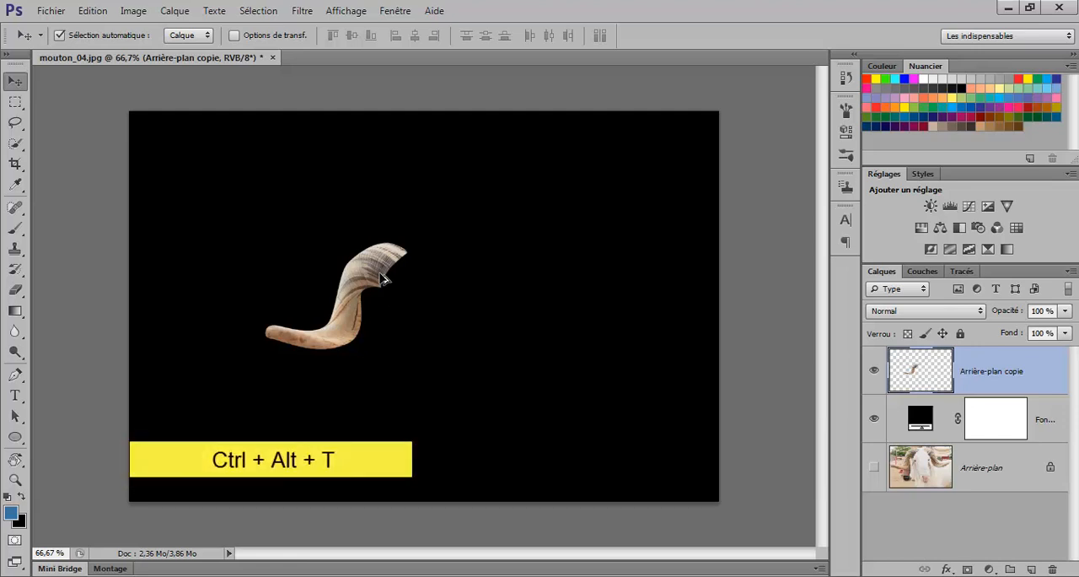
{"action": "key", "text": "ctrl+alt+t"}
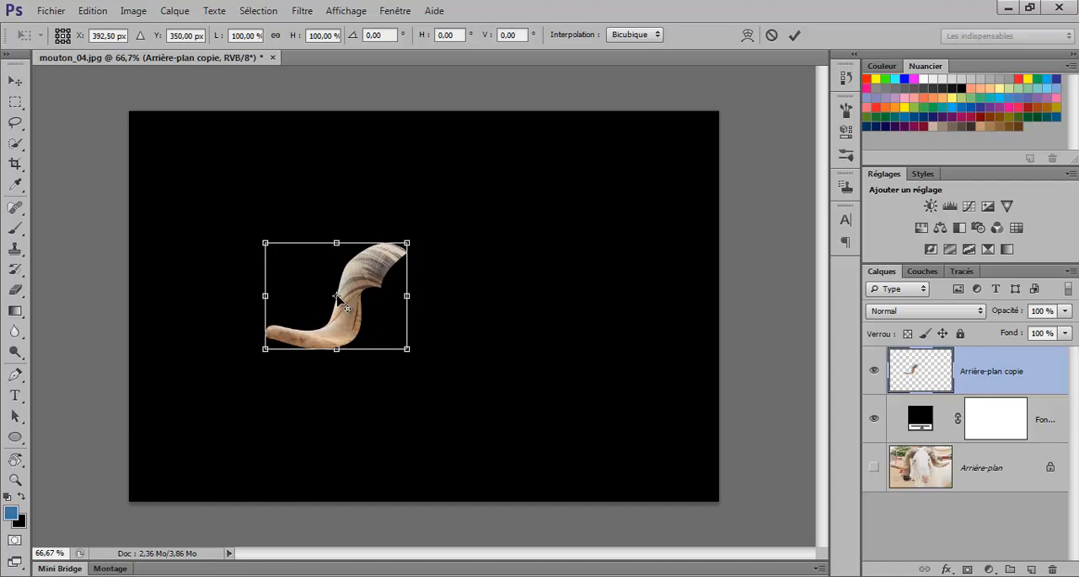
{"action": "left_click_drag", "start_coordinate": [337, 297], "coordinate": [425, 260]}
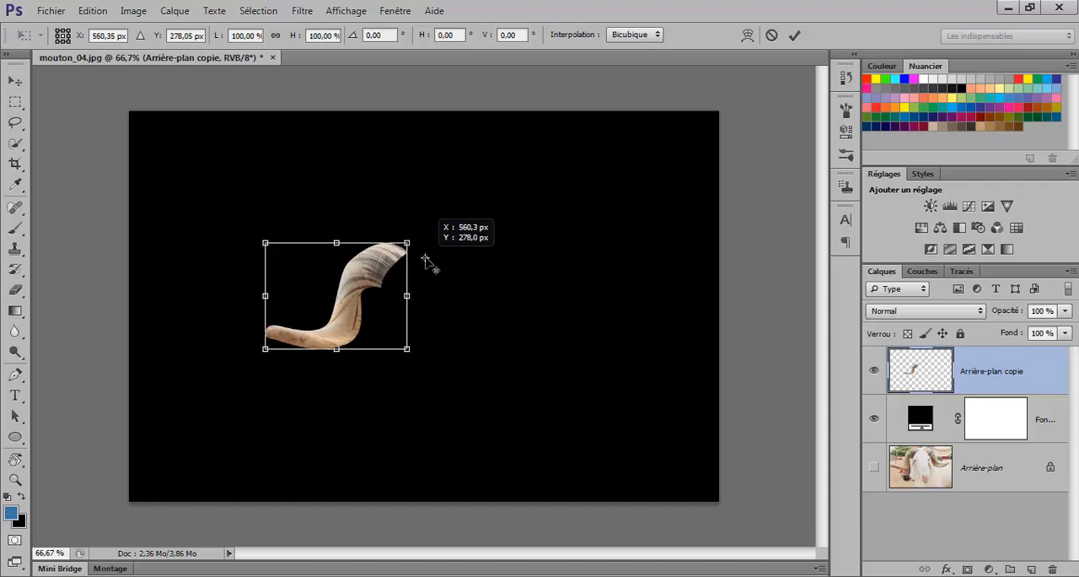
{"action": "key", "text": "ctrl+alt+t"}
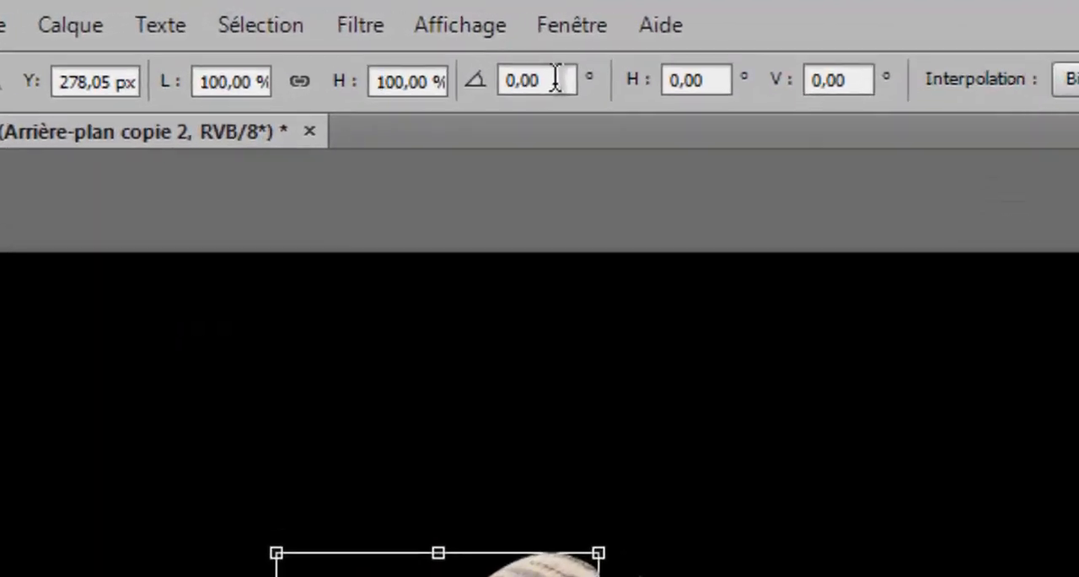
{"action": "left_click", "coordinate": [387, 35]}
{"action": "left_click_drag", "start_coordinate": [570, 83], "coordinate": [500, 95]}
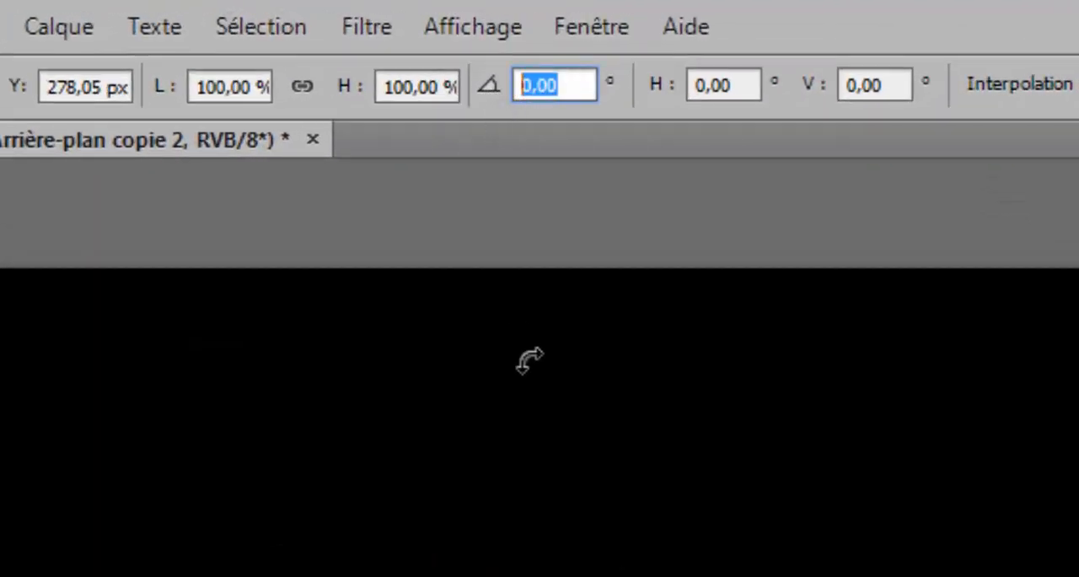
{"action": "type", "text": "-18"}
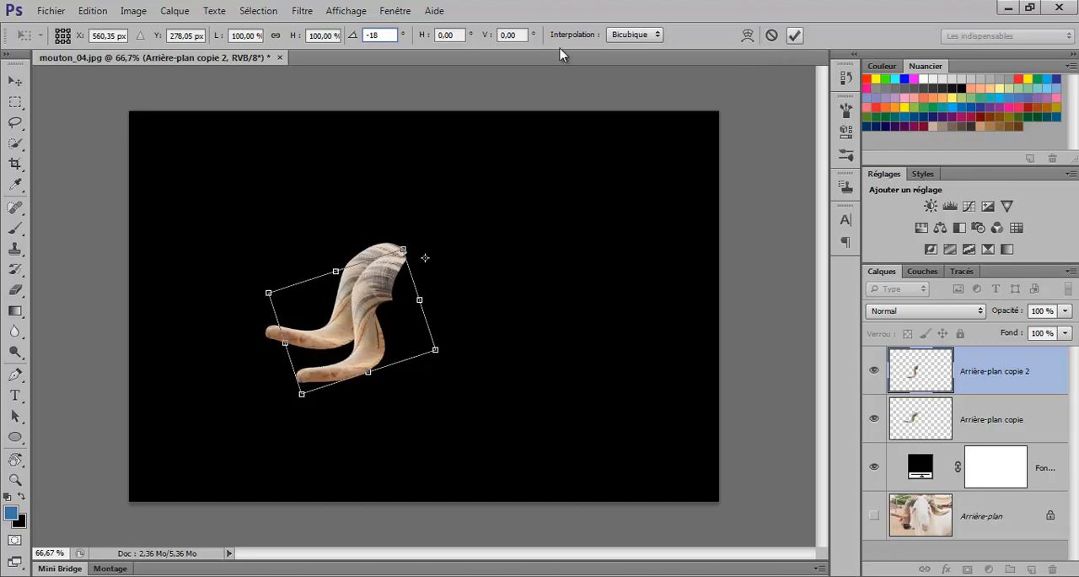
{"action": "left_click", "coordinate": [795, 37]}
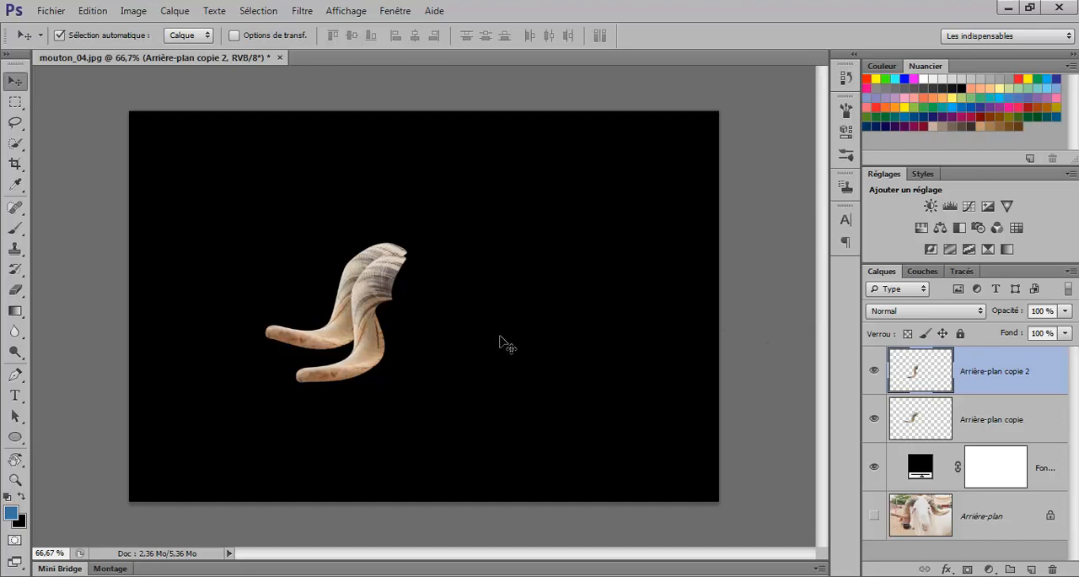
Step: Repeat the duplicating rotation around the same pivot until 20 horns form a complete ring
{"action": "key", "text": "ctrl+alt+shift+t"}
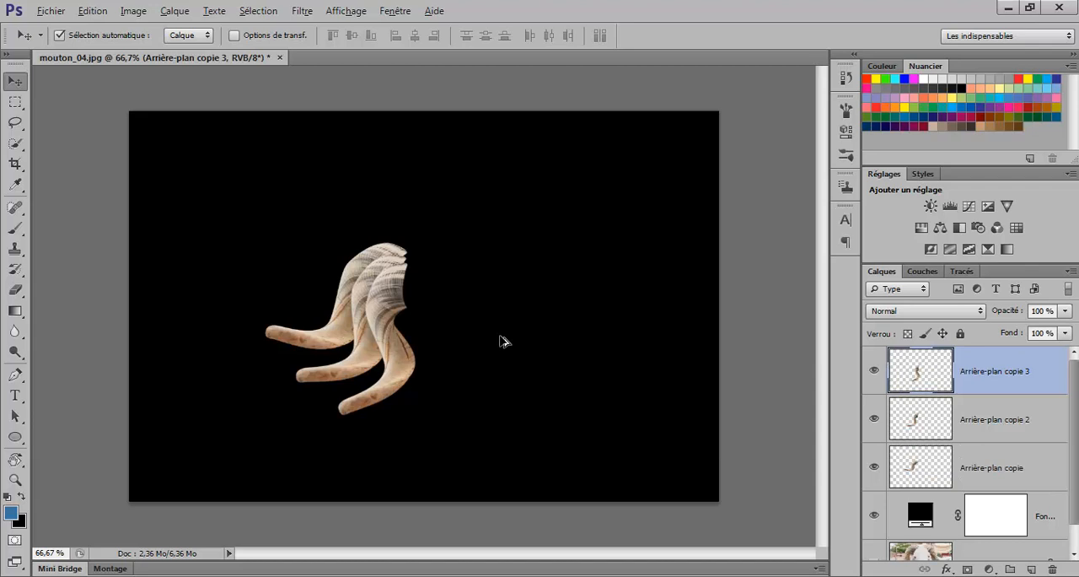
{"action": "key", "text": "ctrl+alt+shift+t"}
{"action": "key", "text": "ctrl+alt+shift+t"}
{"action": "key", "text": "ctrl+alt+shift+t"}
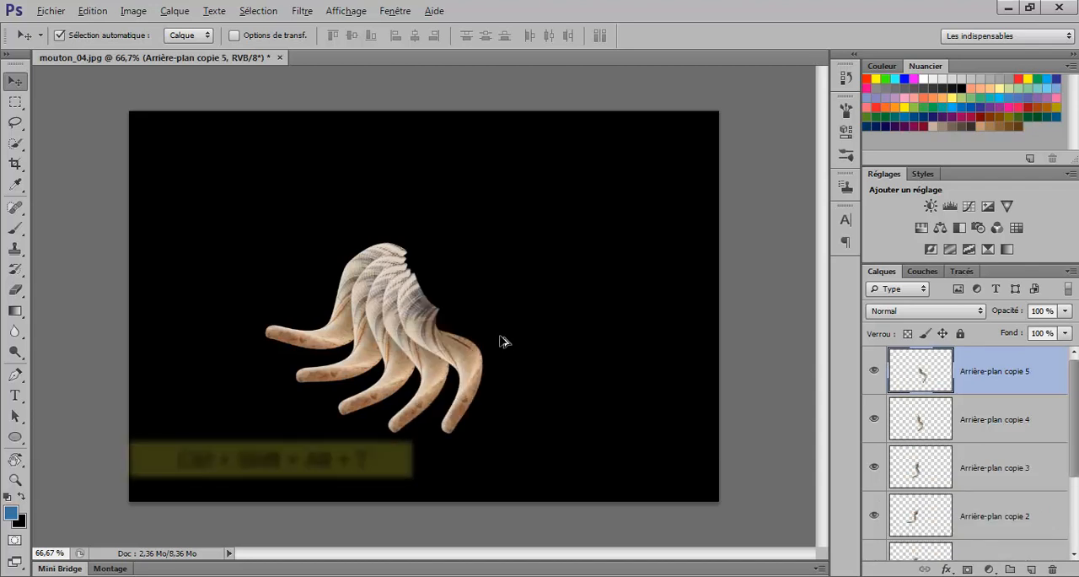
{"action": "key", "text": "ctrl+alt+shift+t"}
{"action": "key", "text": "ctrl+alt+shift+t"}
{"action": "key", "text": "ctrl+alt+shift+t"}
{"action": "key", "text": "ctrl+alt+shift+t"}
{"action": "key", "text": "ctrl+alt+shift+t"}
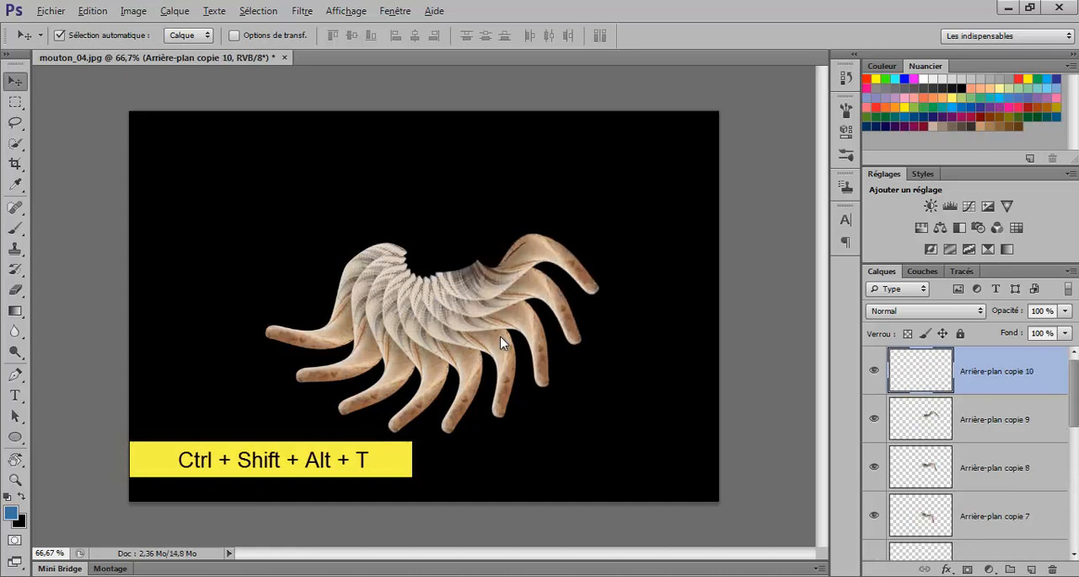
{"action": "key", "text": "ctrl+alt+shift+t"}
{"action": "key", "text": "ctrl+alt+shift+t"}
{"action": "key", "text": "ctrl+alt+shift+t"}
{"action": "key", "text": "ctrl+alt+shift+t"}
{"action": "key", "text": "ctrl+alt+shift+t"}
{"action": "key", "text": "ctrl+alt+shift+t"}
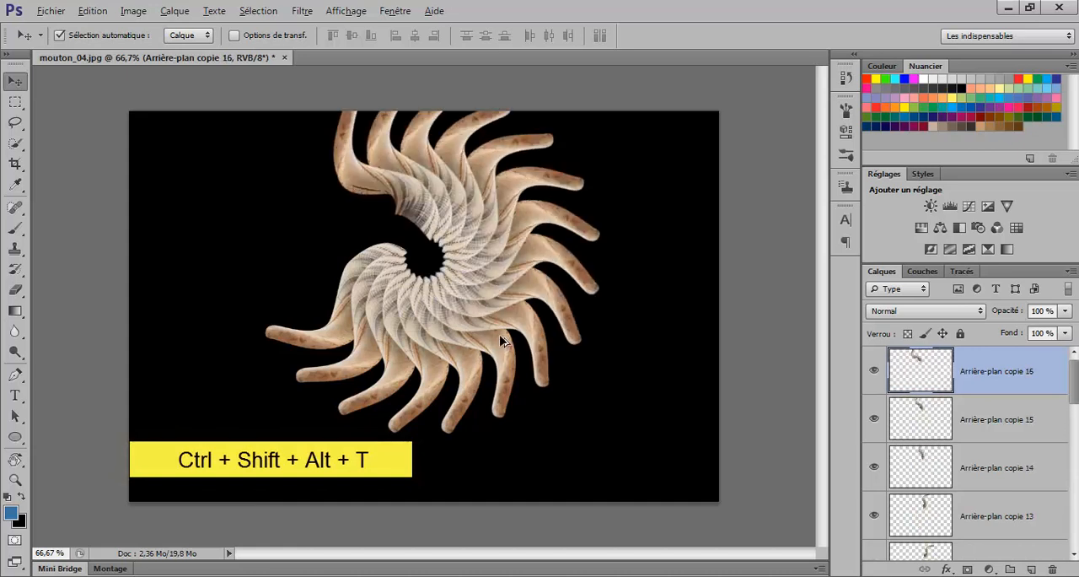
{"action": "key", "text": "ctrl+alt+shift+t"}
{"action": "key", "text": "ctrl+alt+shift+t"}
{"action": "key", "text": "ctrl+alt+shift+t"}
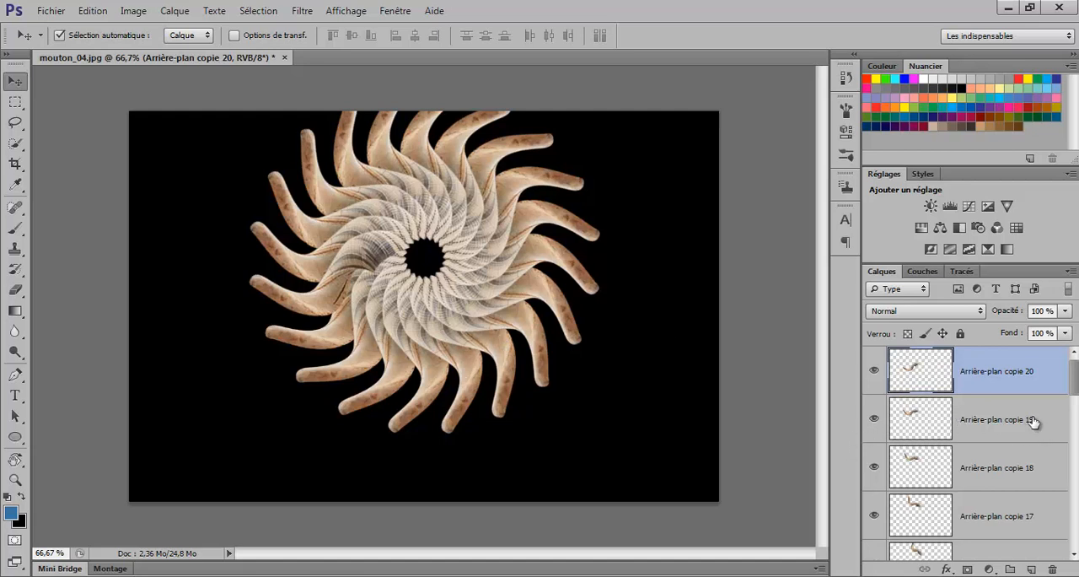
Step: Merge all the horn layers into a single layer and move the ring down so it fits entirely within the canvas
{"action": "scroll", "coordinate": [1034, 421], "scroll_direction": "down", "scroll_amount": 12}
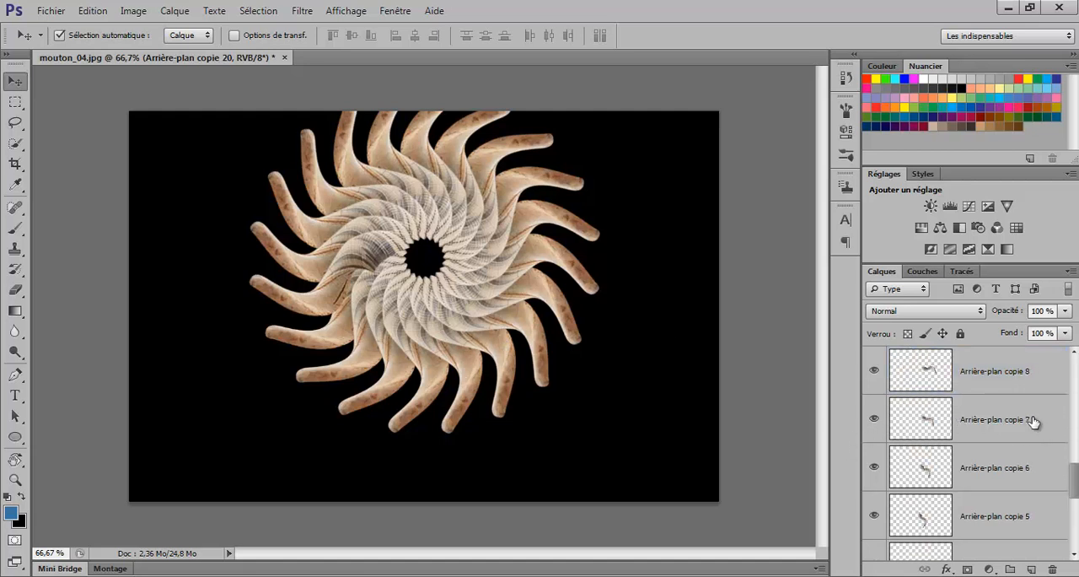
{"action": "scroll", "coordinate": [1034, 421], "scroll_direction": "down", "scroll_amount": 5}
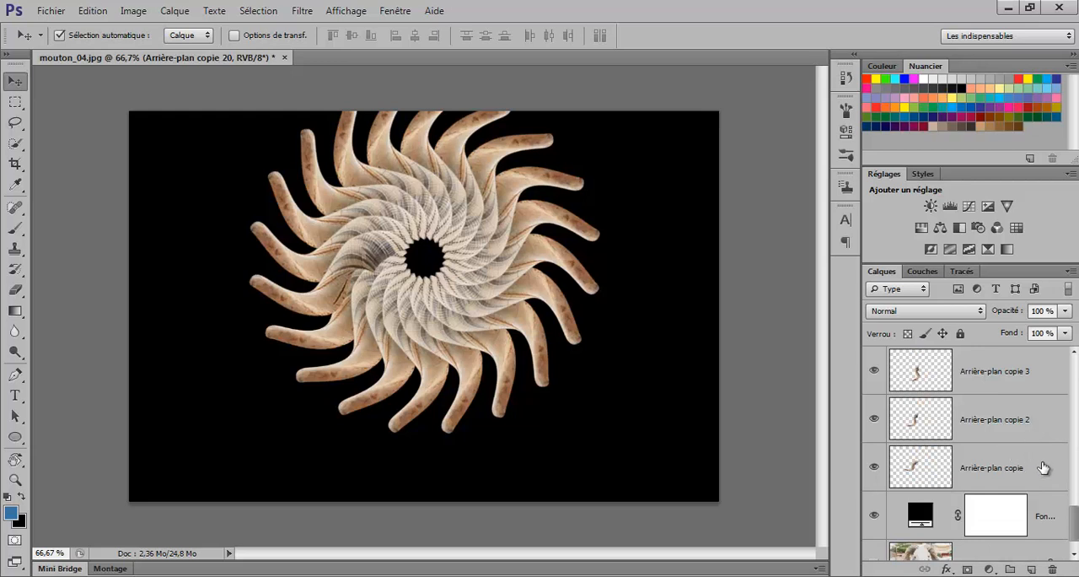
{"action": "left_click", "coordinate": [1043, 467], "text": "shift"}
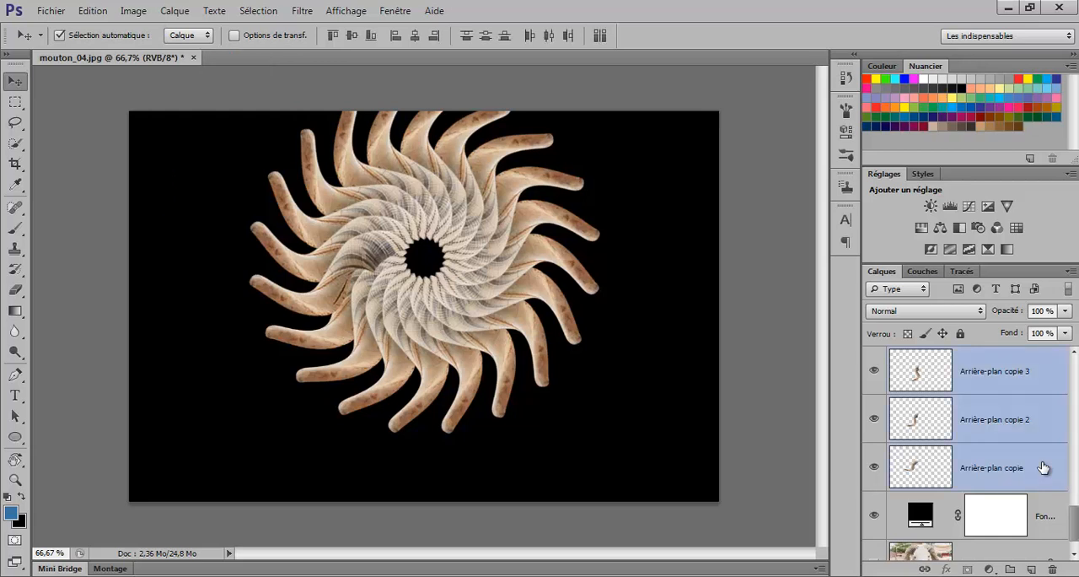
{"action": "scroll", "coordinate": [1043, 464], "scroll_direction": "up", "scroll_amount": 5}
{"action": "scroll", "coordinate": [1043, 462], "scroll_direction": "up", "scroll_amount": 6}
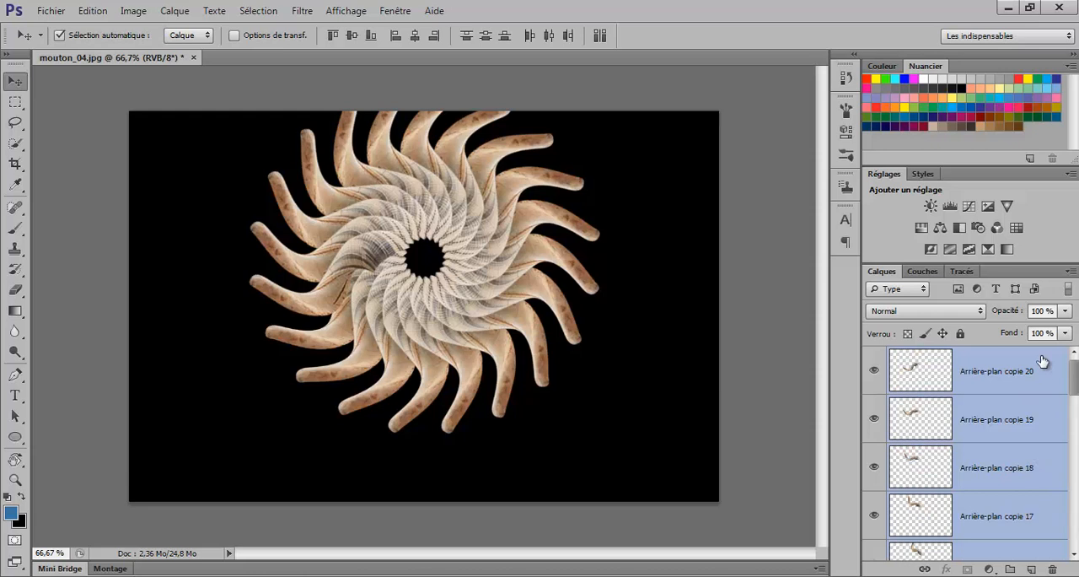
{"action": "key", "text": "ctrl+e"}
{"action": "left_click_drag", "start_coordinate": [480, 225], "coordinate": [469, 268]}
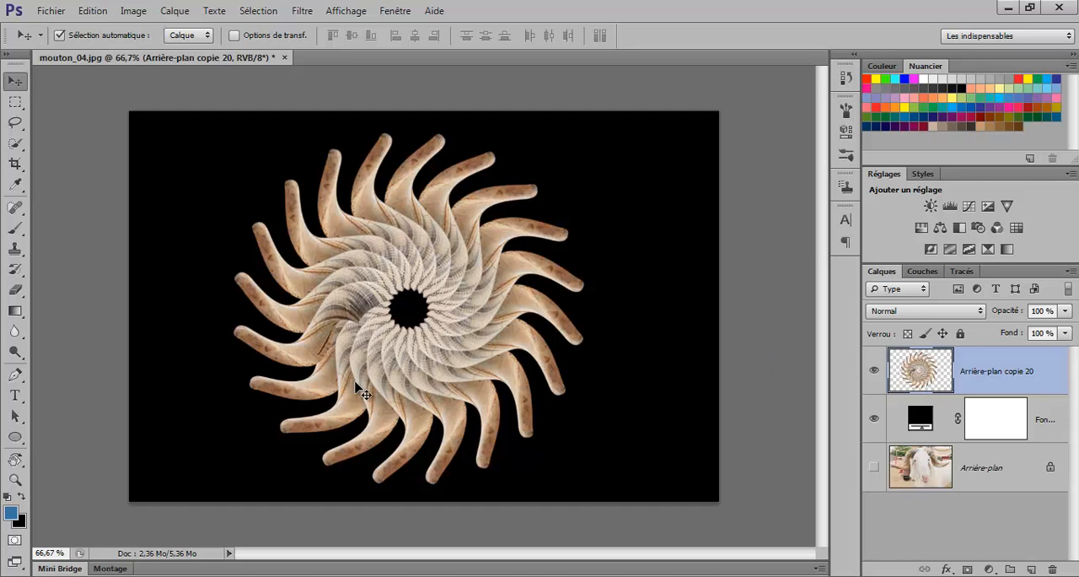
{"action": "scroll", "coordinate": [362, 389], "scroll_direction": "up", "scroll_amount": 1}
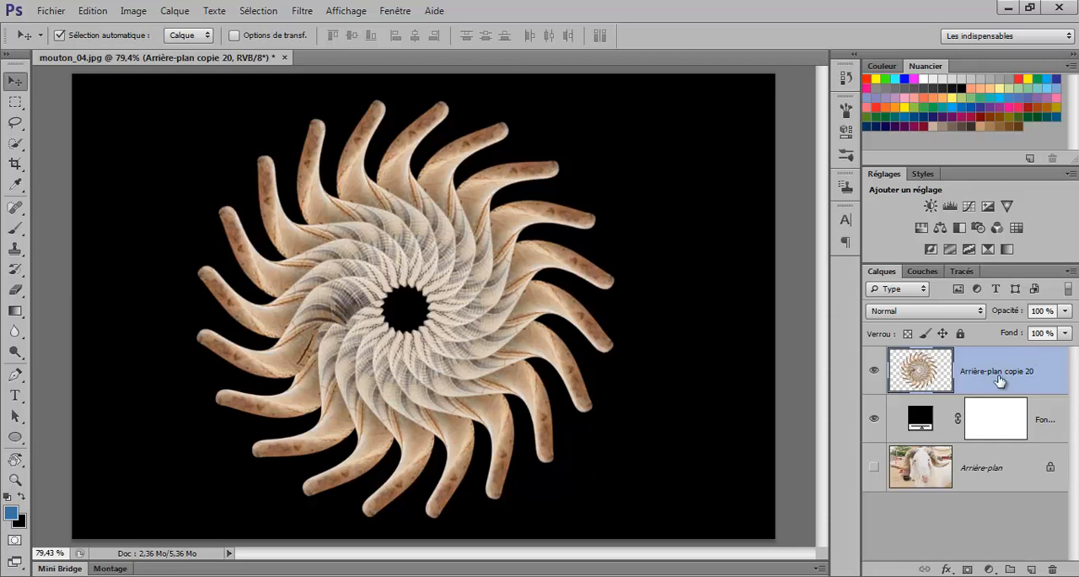
Step: Rename the merged horn ring layer as "cornes"
{"action": "double_click", "coordinate": [999, 377]}
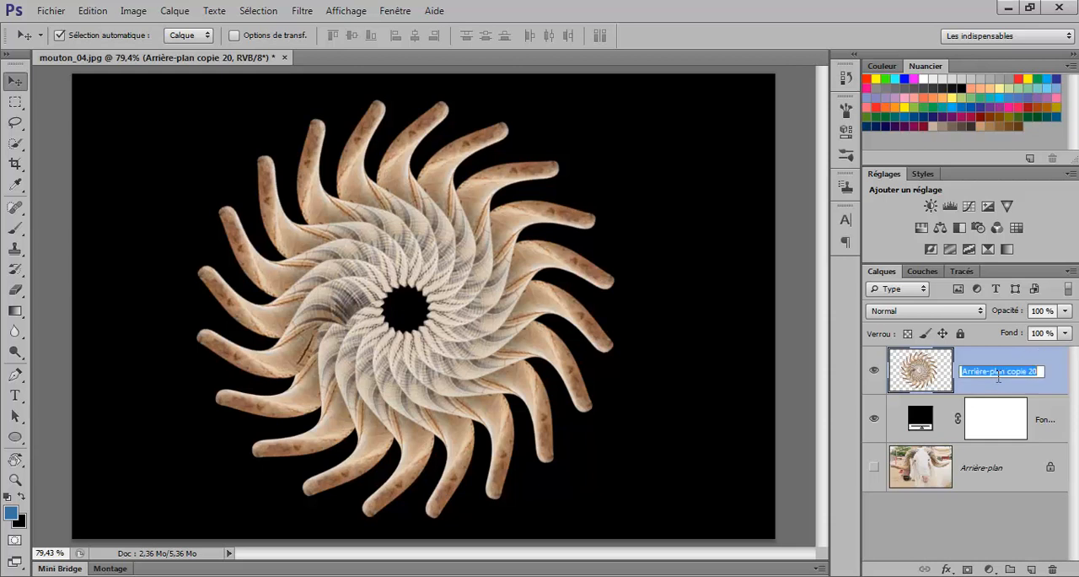
{"action": "type", "text": "cornes"}
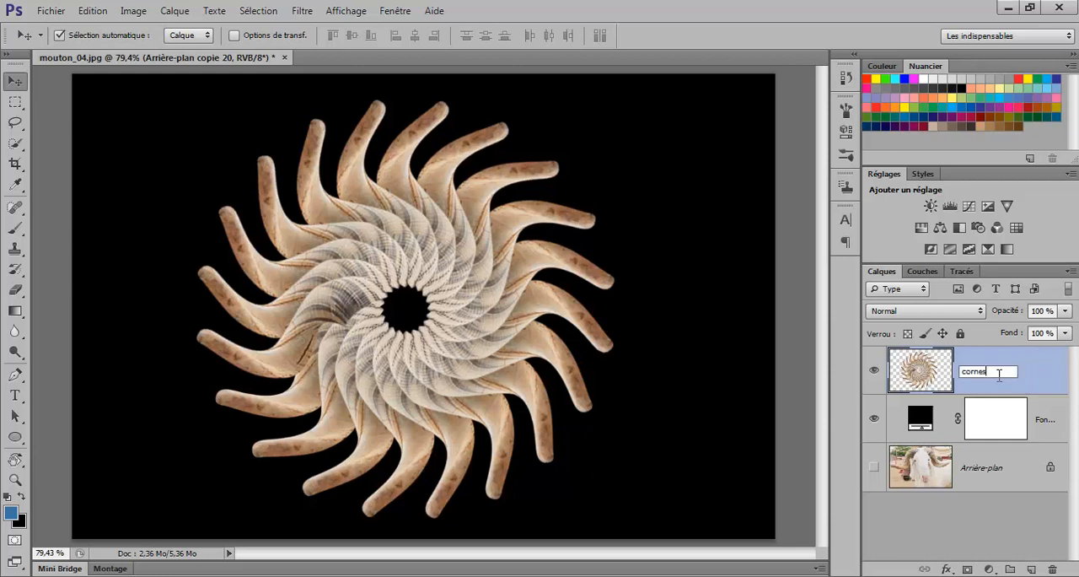
{"action": "key", "text": "Return"}
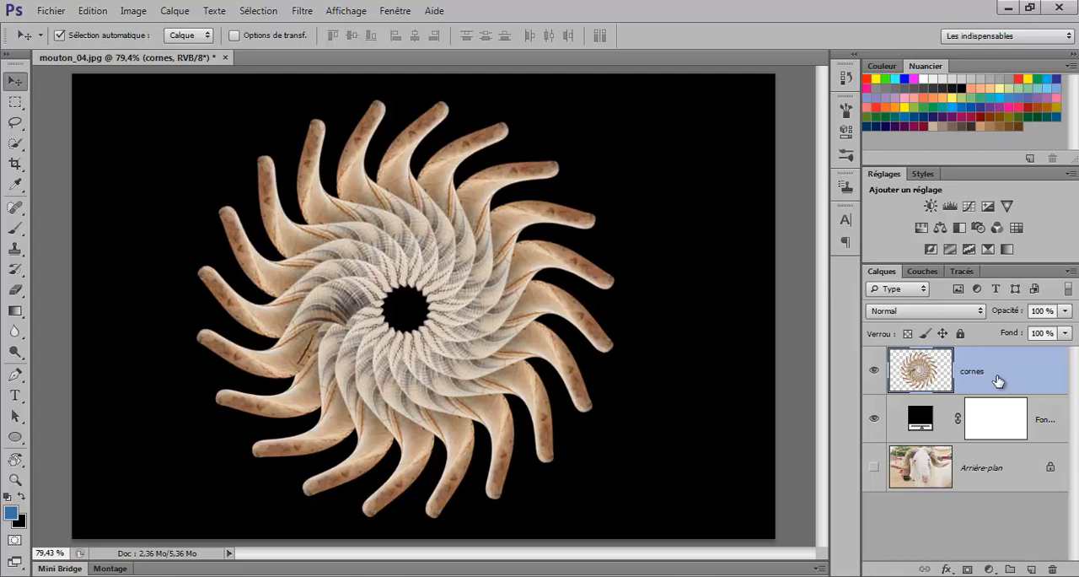
Step: Duplicate the cornes layer and flip the copy to -100% in both width and height around its centre
{"action": "key", "text": "ctrl+j"}
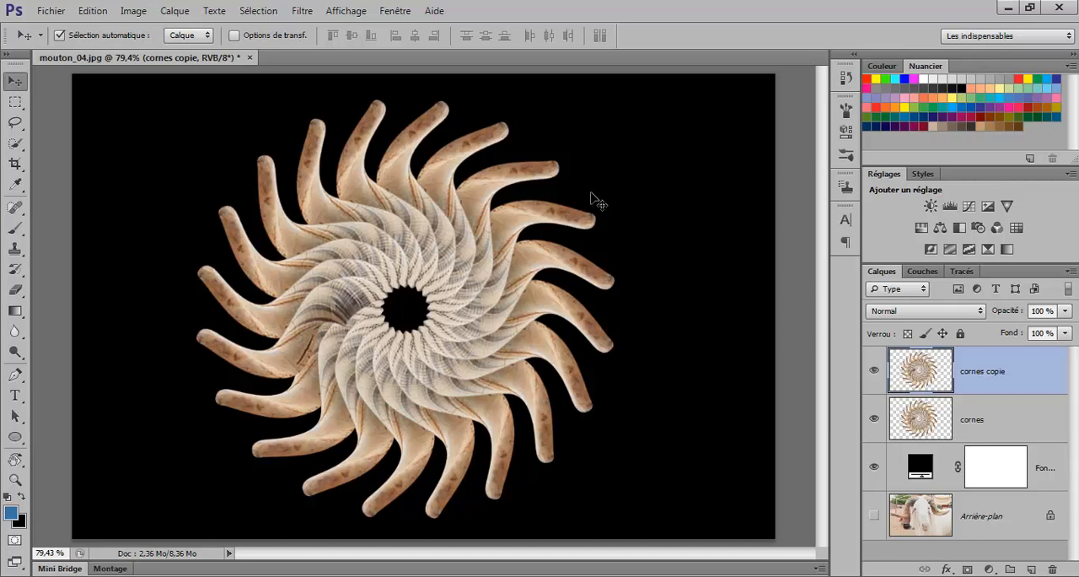
{"action": "key", "text": "ctrl+t"}
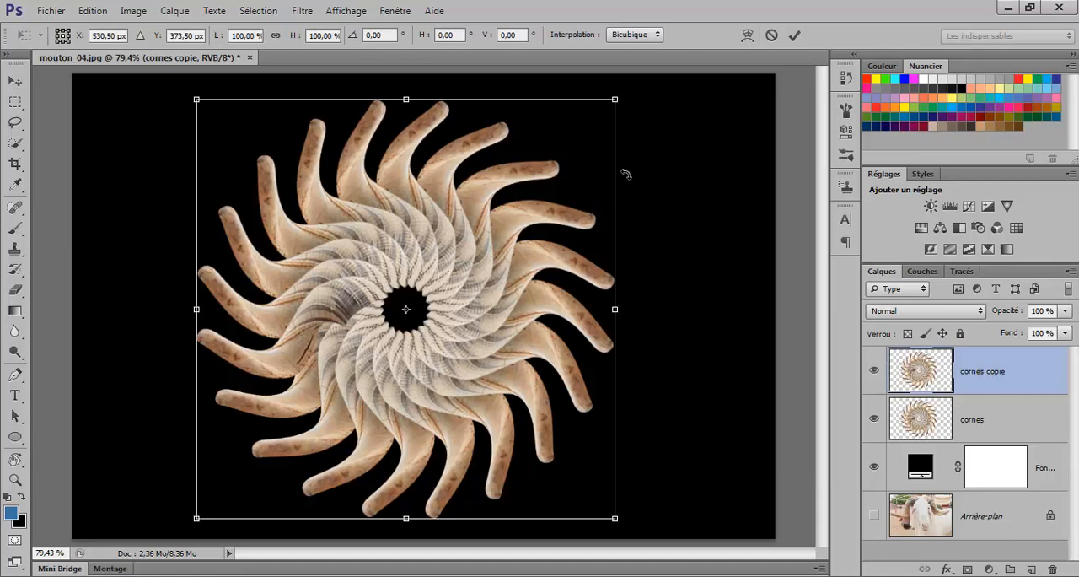
{"action": "left_click_drag", "start_coordinate": [639, 97], "coordinate": [241, 429]}
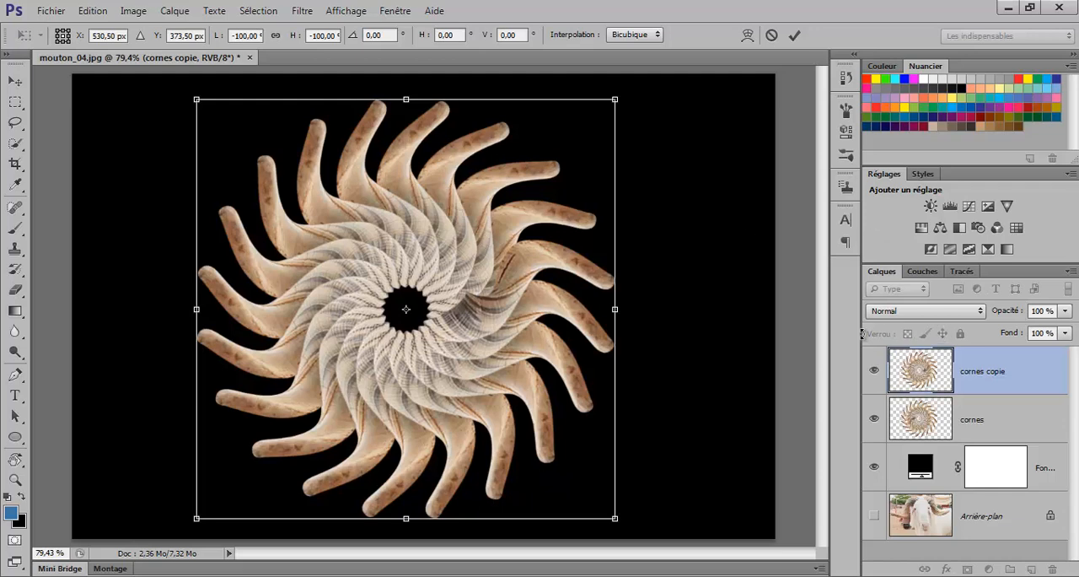
{"action": "left_click", "coordinate": [796, 36]}
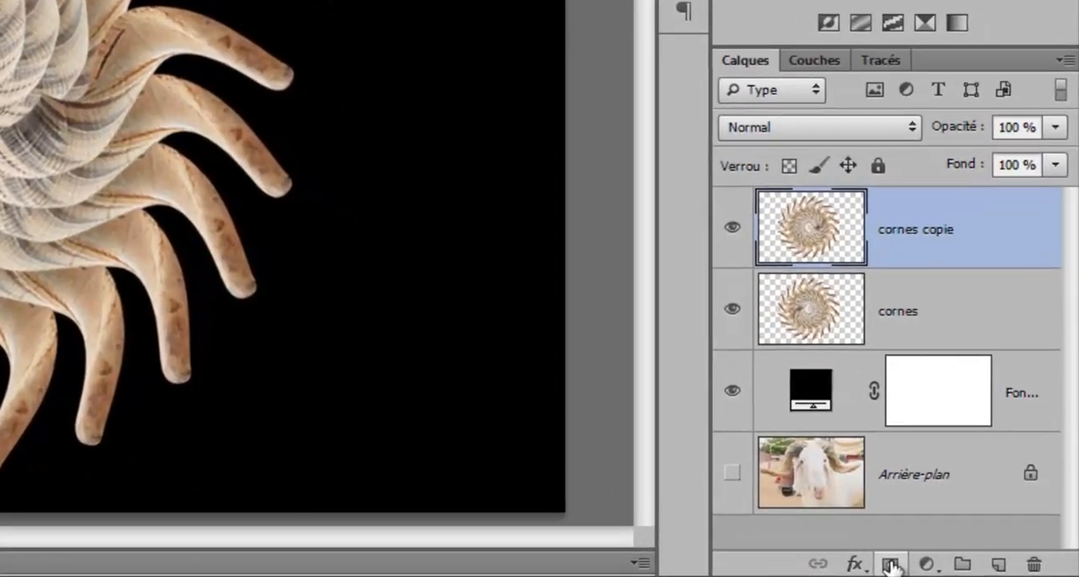
Step: Add a layer mask to the copy and paint black with a 143 px brush over the mismatched horn beside the central hole
{"action": "left_click", "coordinate": [967, 570]}
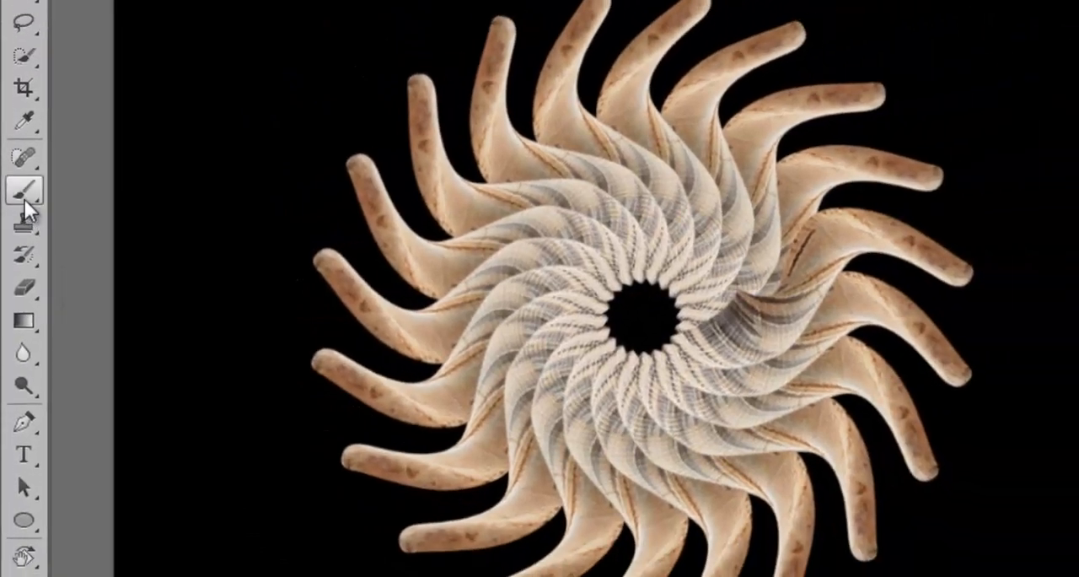
{"action": "left_click", "coordinate": [24, 199]}
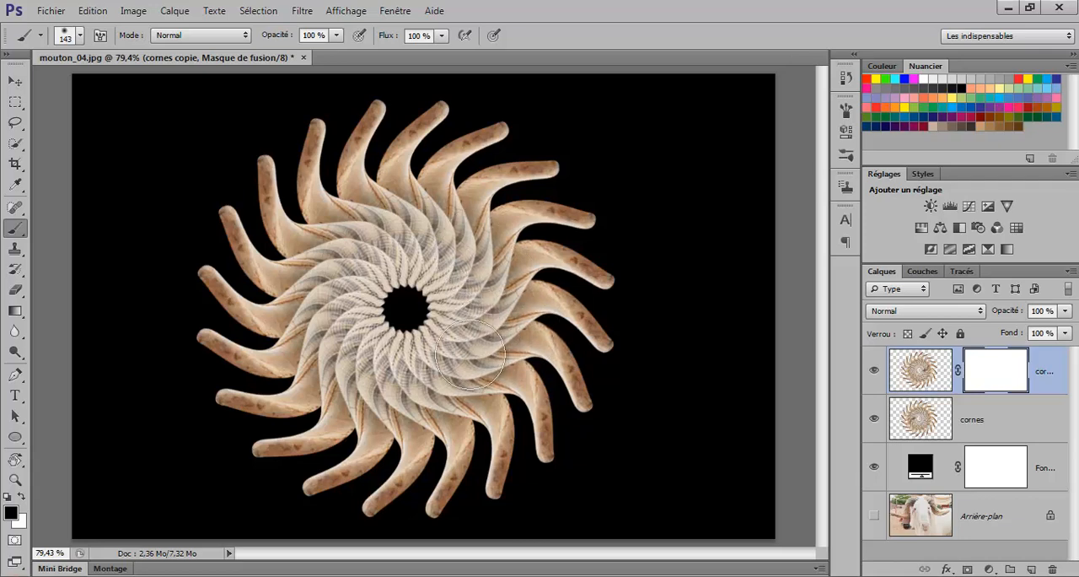
{"action": "left_click_drag", "start_coordinate": [456, 377], "coordinate": [506, 304]}
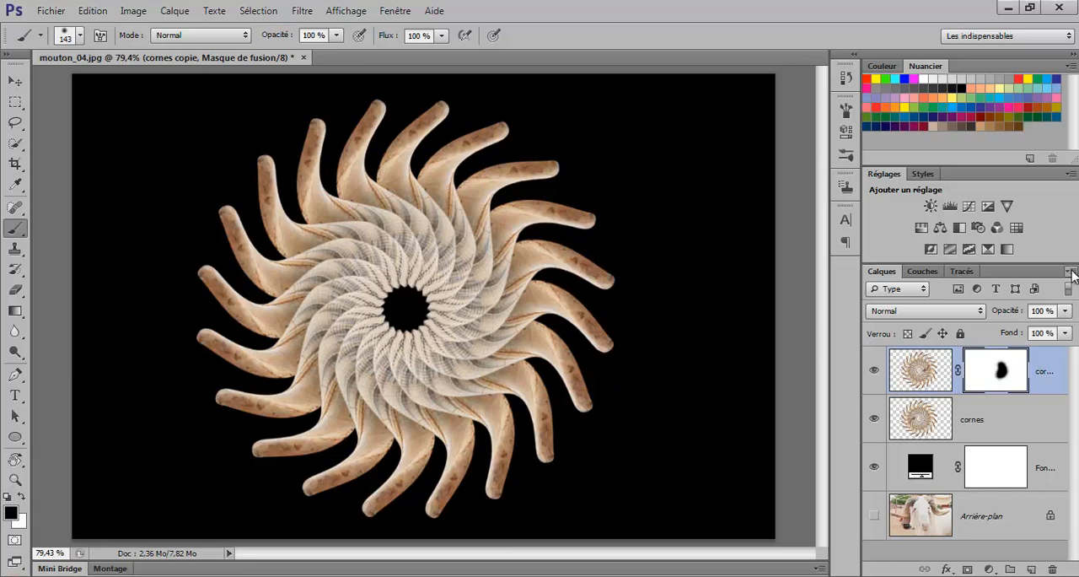
Step: Merge the masked copy down into the original cornes layer and toggle the merged layer's visibility to check it
{"action": "left_click", "coordinate": [1071, 273]}
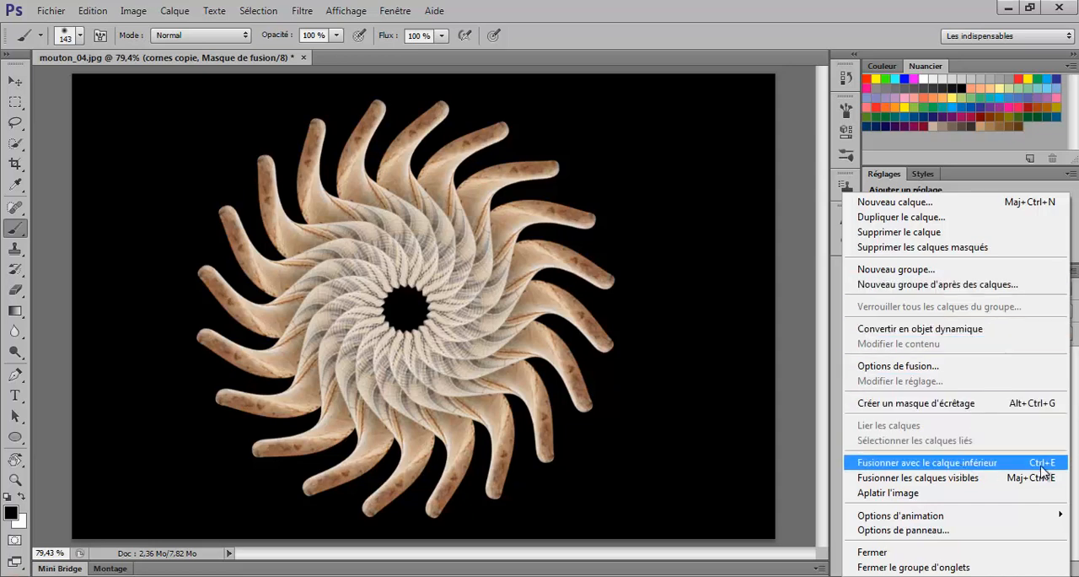
{"action": "left_click", "coordinate": [921, 469]}
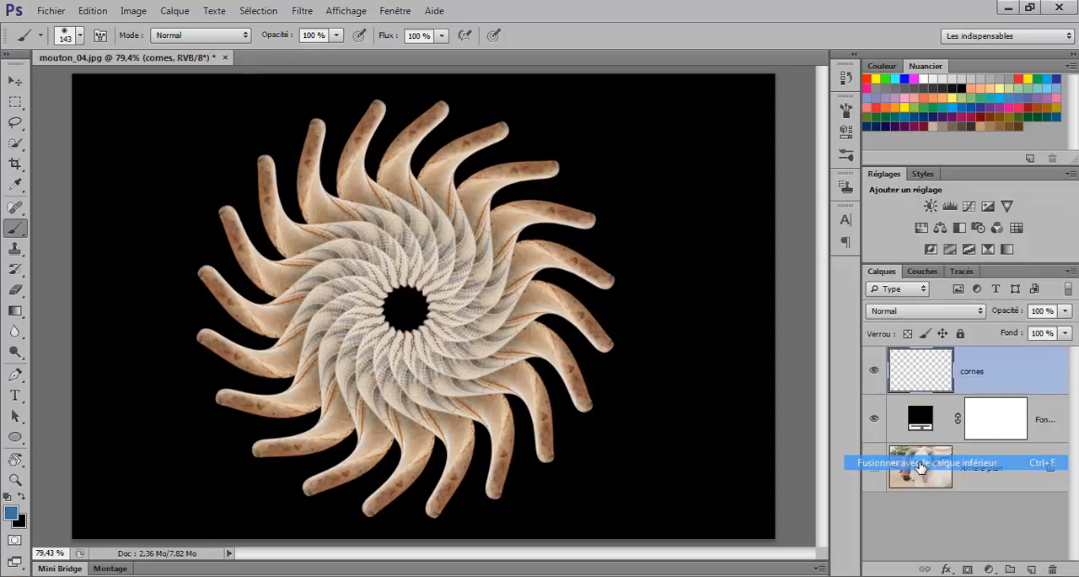
{"action": "left_click", "coordinate": [876, 372]}
{"action": "left_click", "coordinate": [875, 373]}
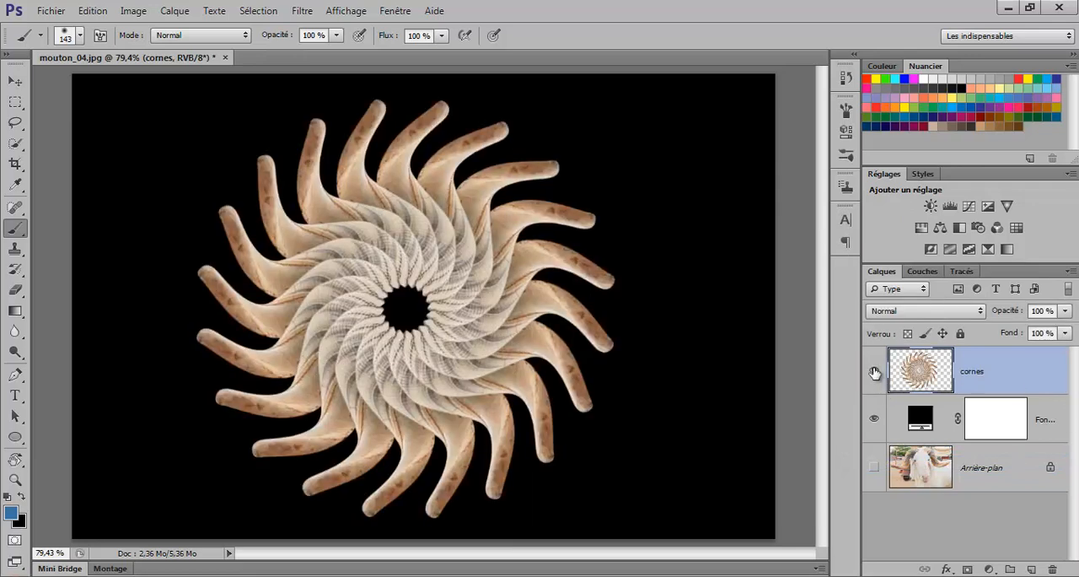
{"action": "left_click", "coordinate": [875, 372]}
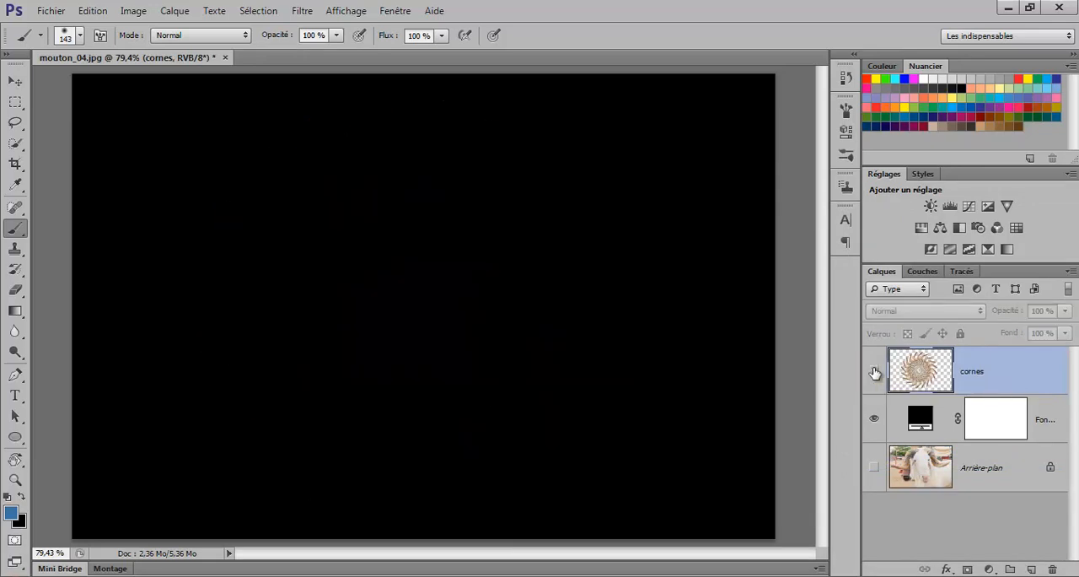
{"action": "left_click", "coordinate": [875, 373]}
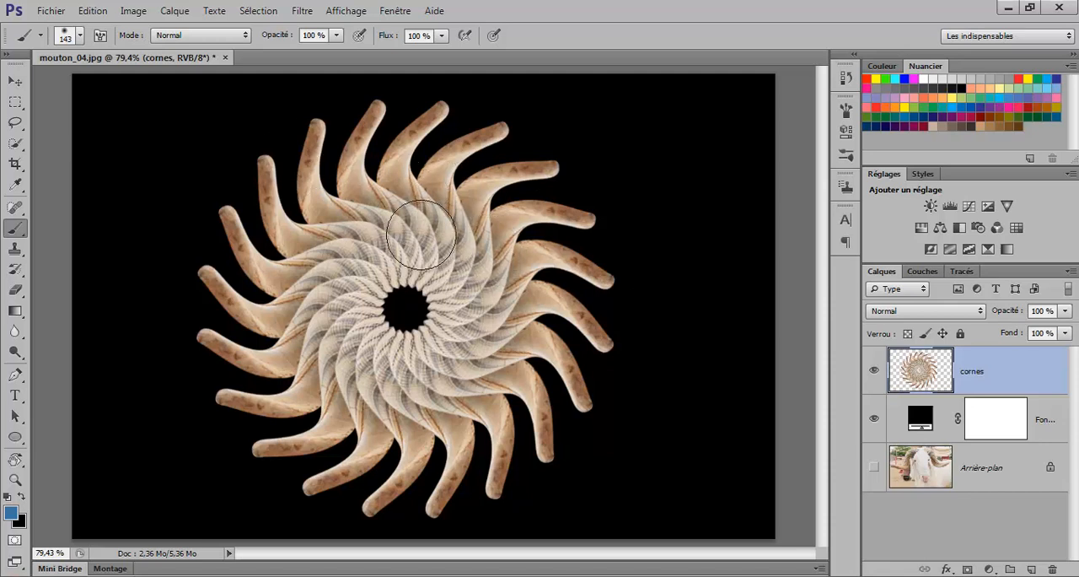
Step: Add a colour overlay (Incrustation couleur) style to the cornes layer with the Incrustation blend mode
{"action": "left_click", "coordinate": [175, 11]}
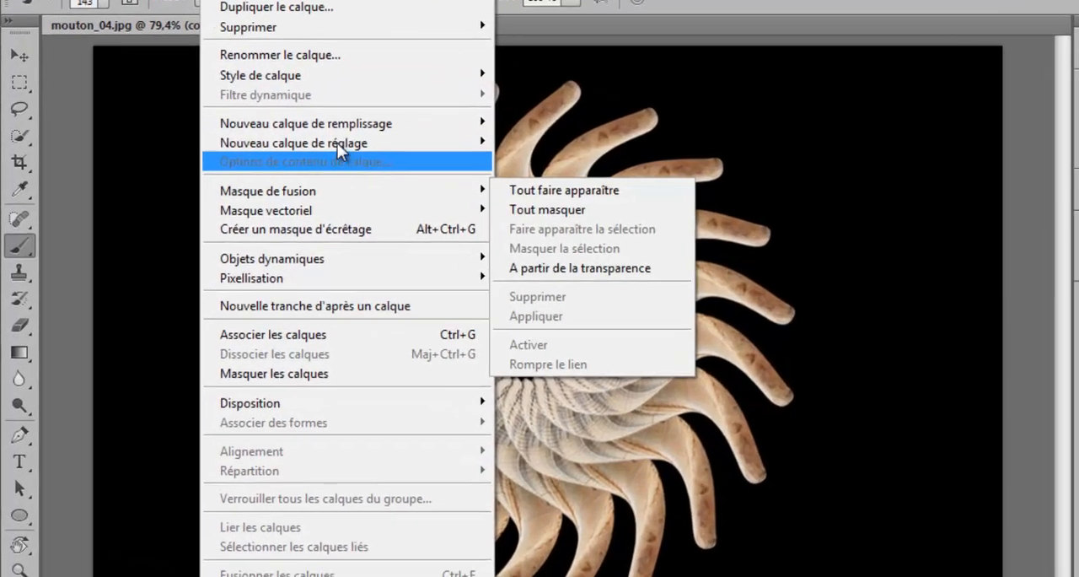
{"action": "mouse_move", "coordinate": [350, 75]}
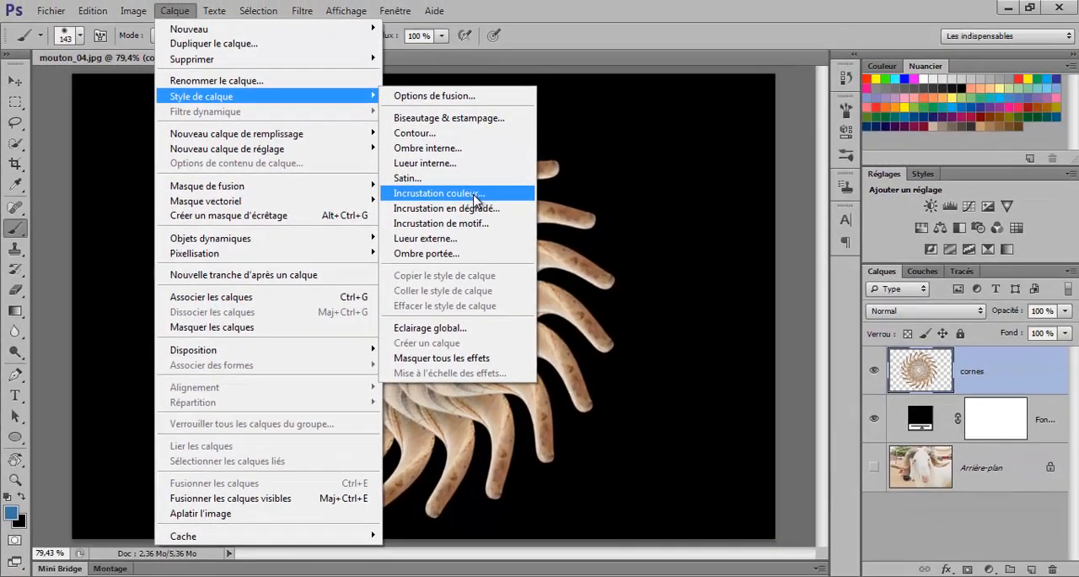
{"action": "left_click", "coordinate": [474, 195]}
{"action": "left_click_drag", "start_coordinate": [469, 152], "coordinate": [721, 139]}
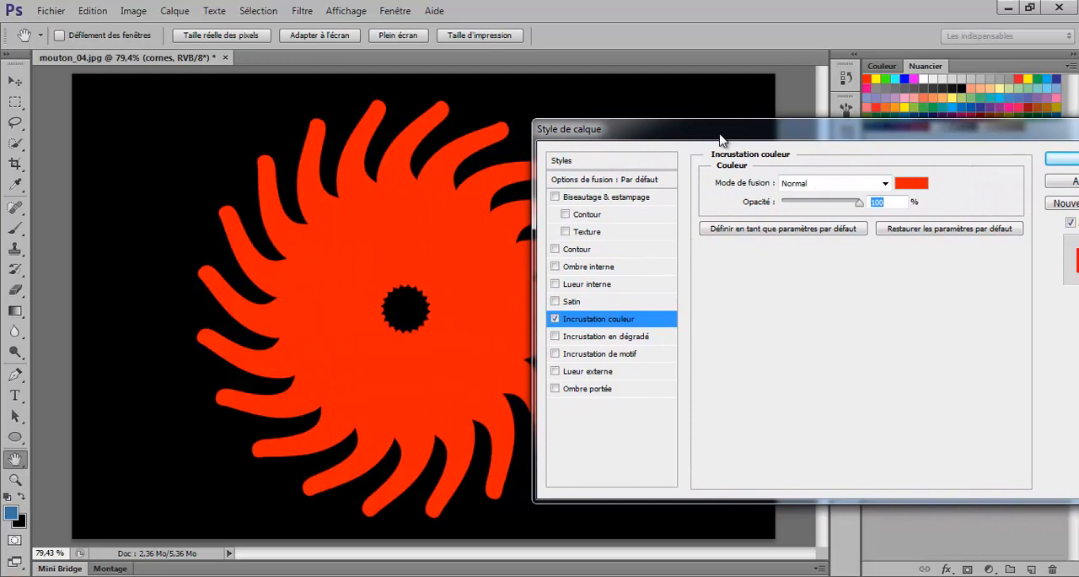
{"action": "left_click", "coordinate": [886, 183]}
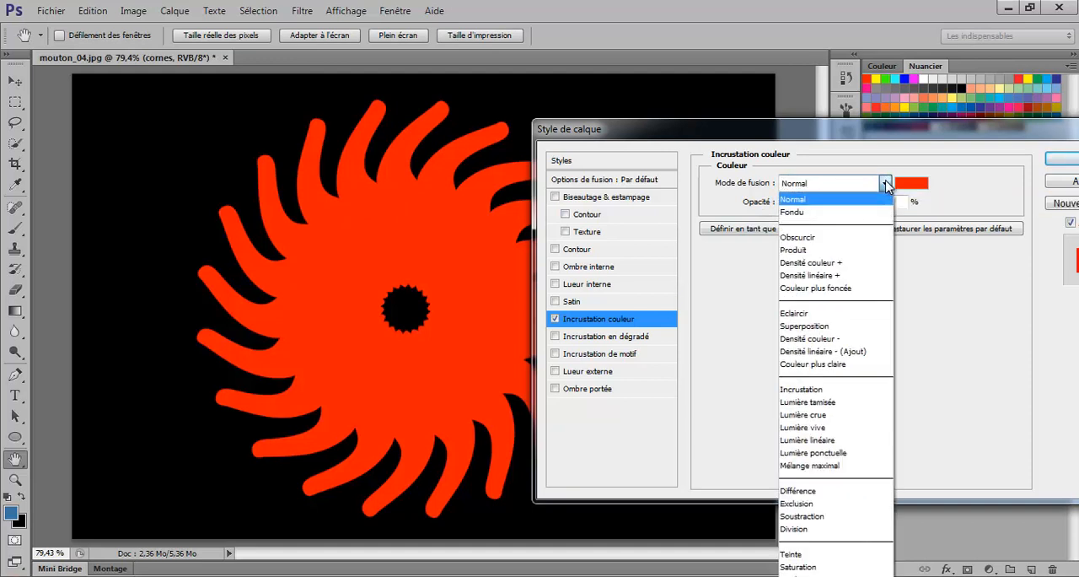
{"action": "left_click", "coordinate": [815, 389]}
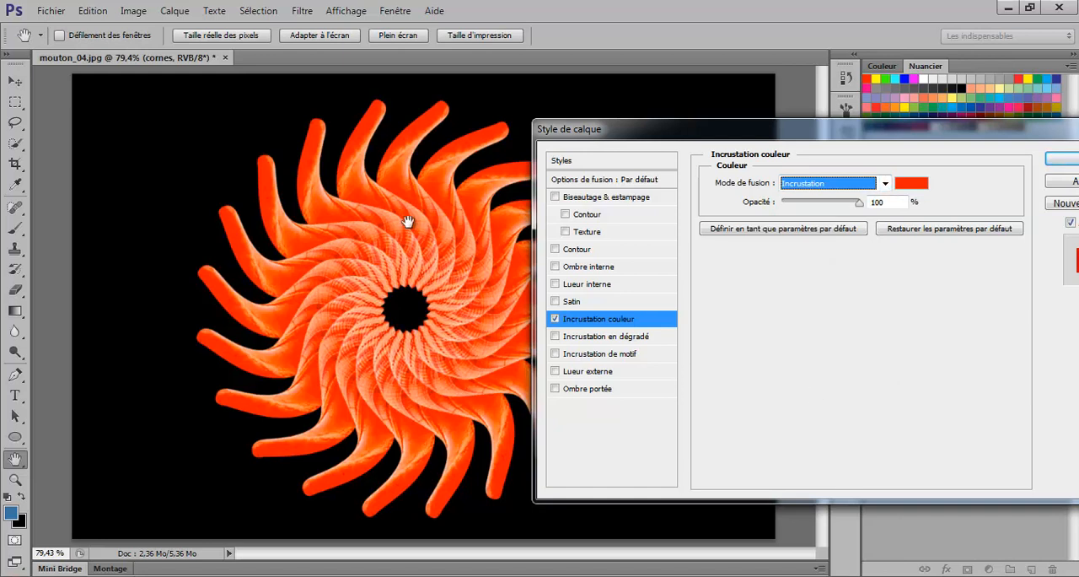
Step: Set the overlay colour to magenta-violet de00ff and its opacity to about 65%
{"action": "left_click", "coordinate": [914, 184]}
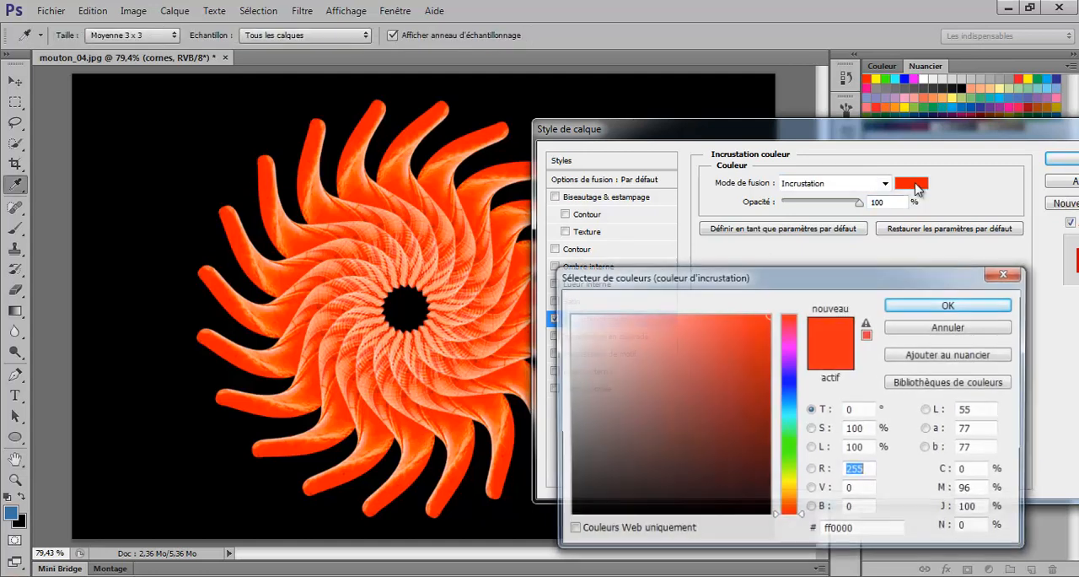
{"action": "left_click", "coordinate": [785, 353]}
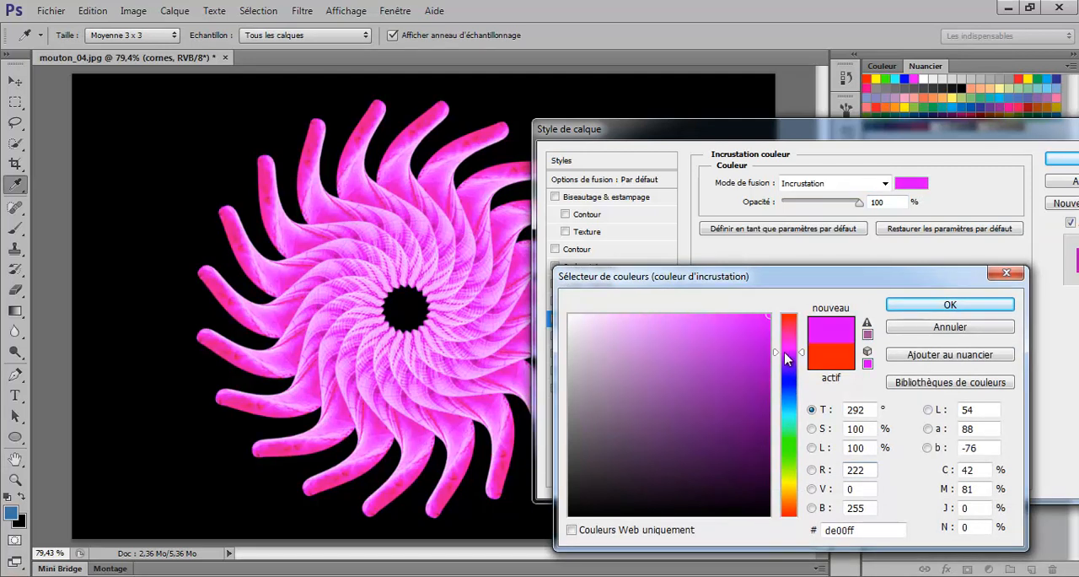
{"action": "left_click", "coordinate": [904, 308]}
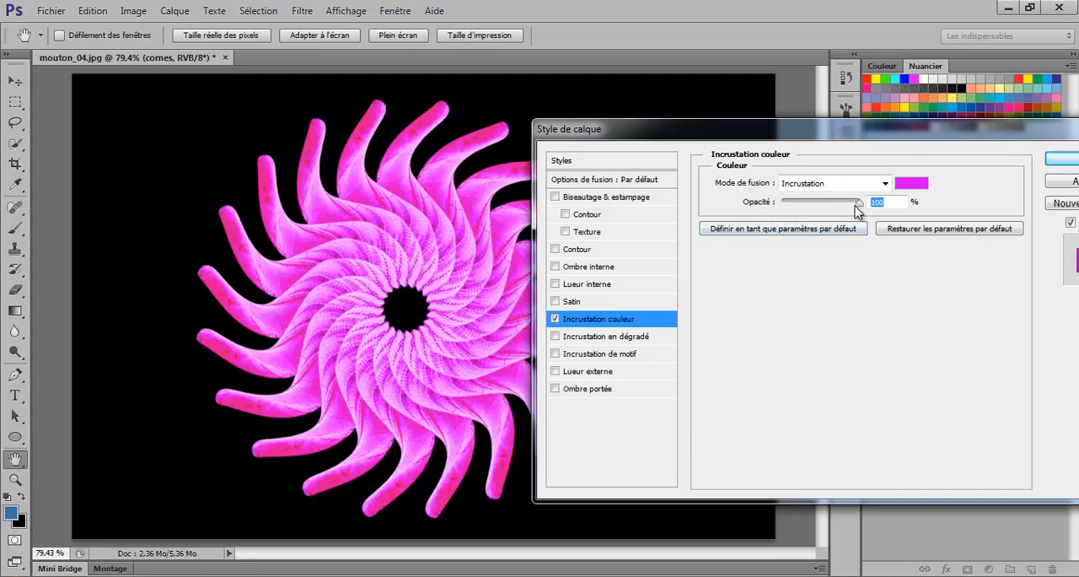
{"action": "left_click_drag", "start_coordinate": [858, 204], "coordinate": [835, 207]}
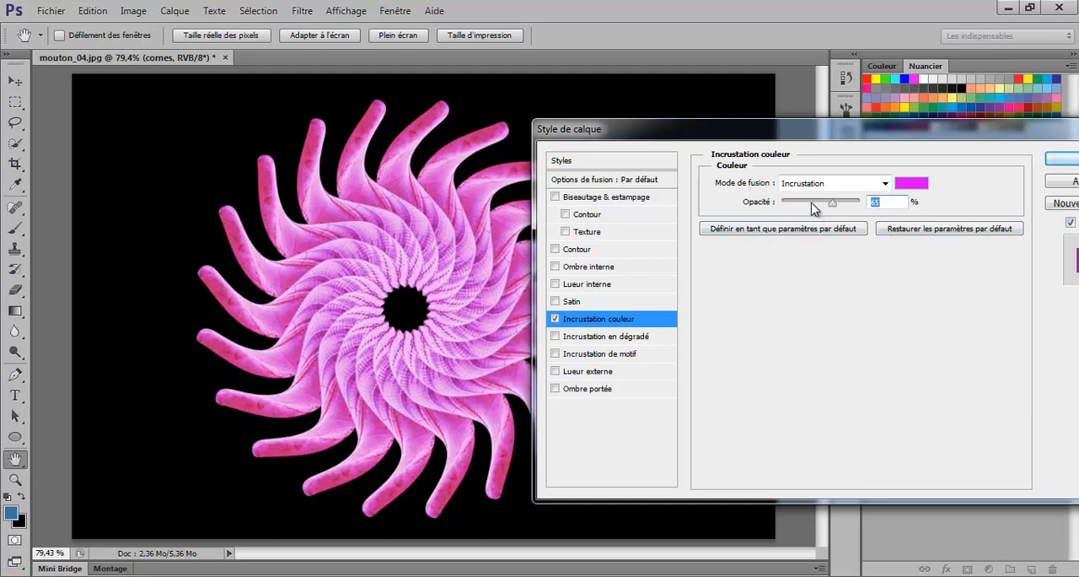
Step: Enable the inner glow (Lueur interne) effect and set its colour to blue 4ba3d6
{"action": "left_click", "coordinate": [604, 286]}
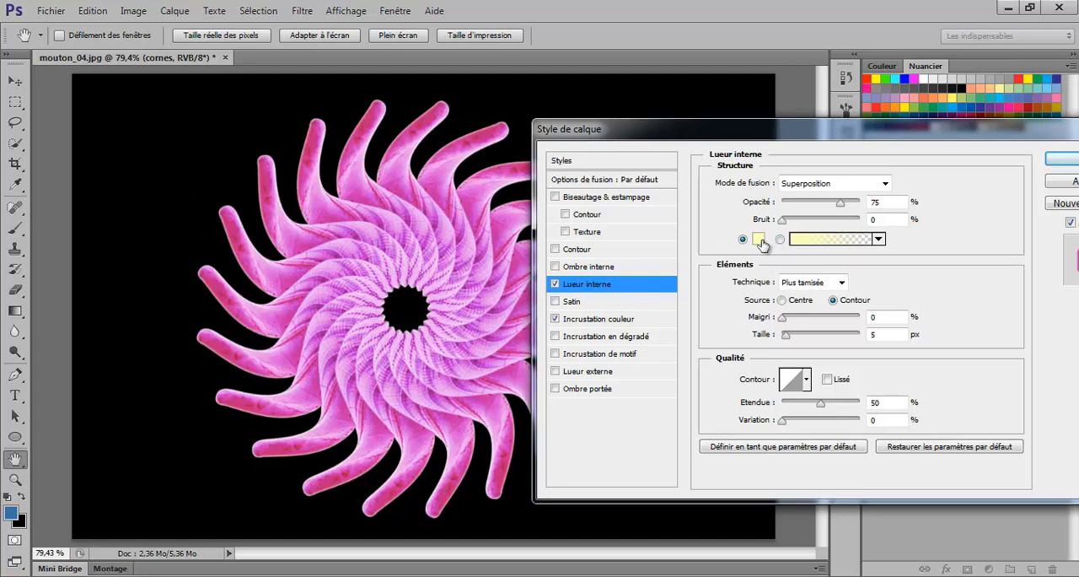
{"action": "left_click", "coordinate": [760, 240]}
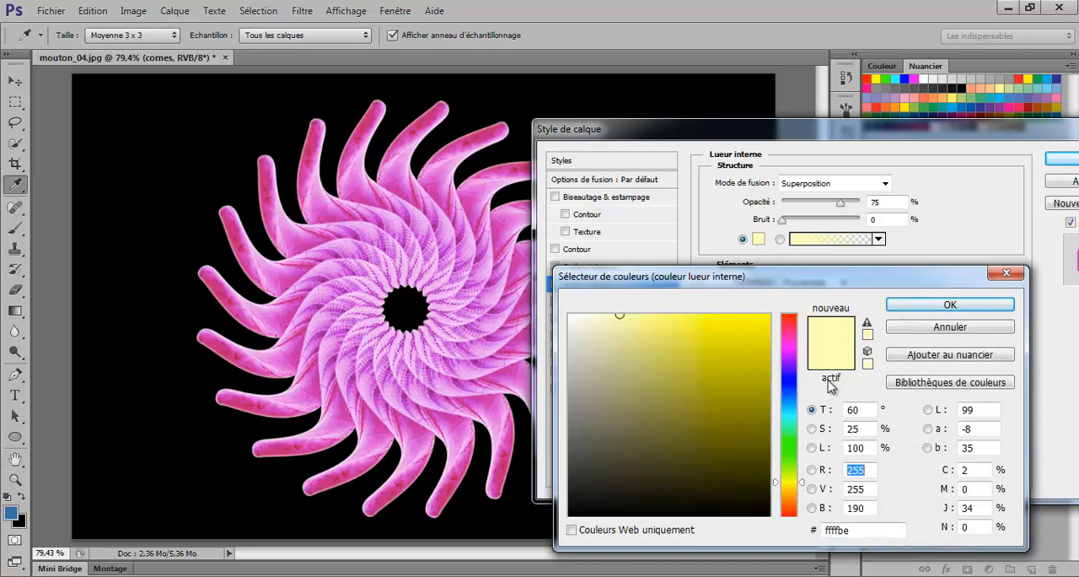
{"action": "left_click", "coordinate": [790, 350]}
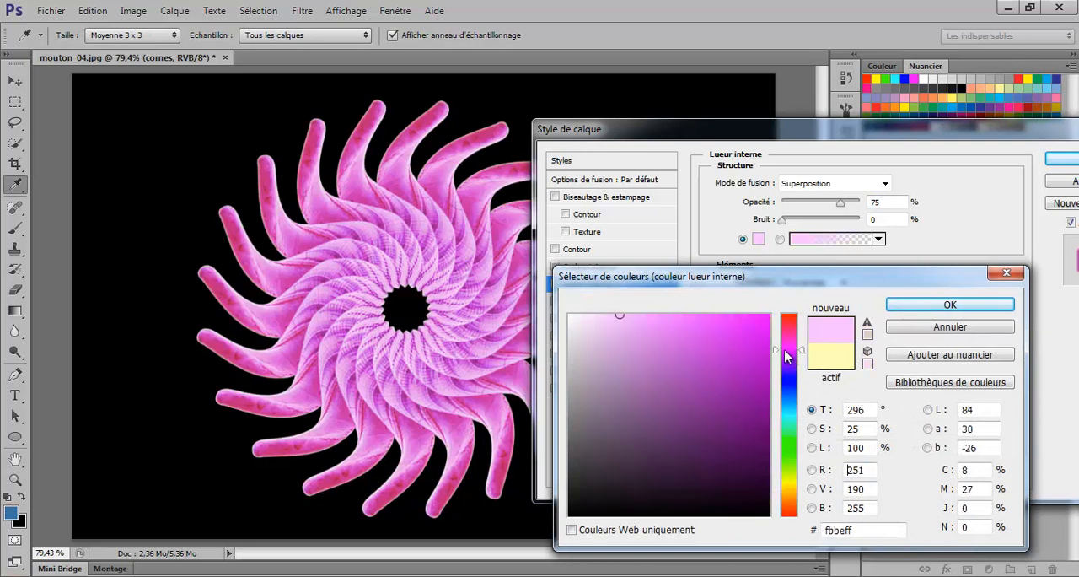
{"action": "left_click", "coordinate": [787, 403]}
{"action": "left_click", "coordinate": [699, 346]}
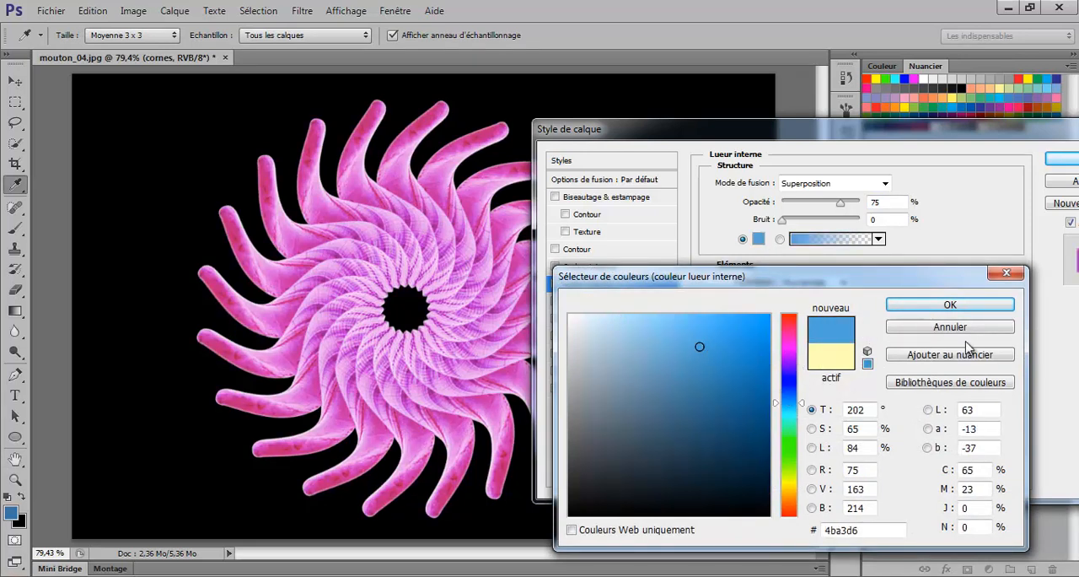
{"action": "left_click", "coordinate": [954, 307]}
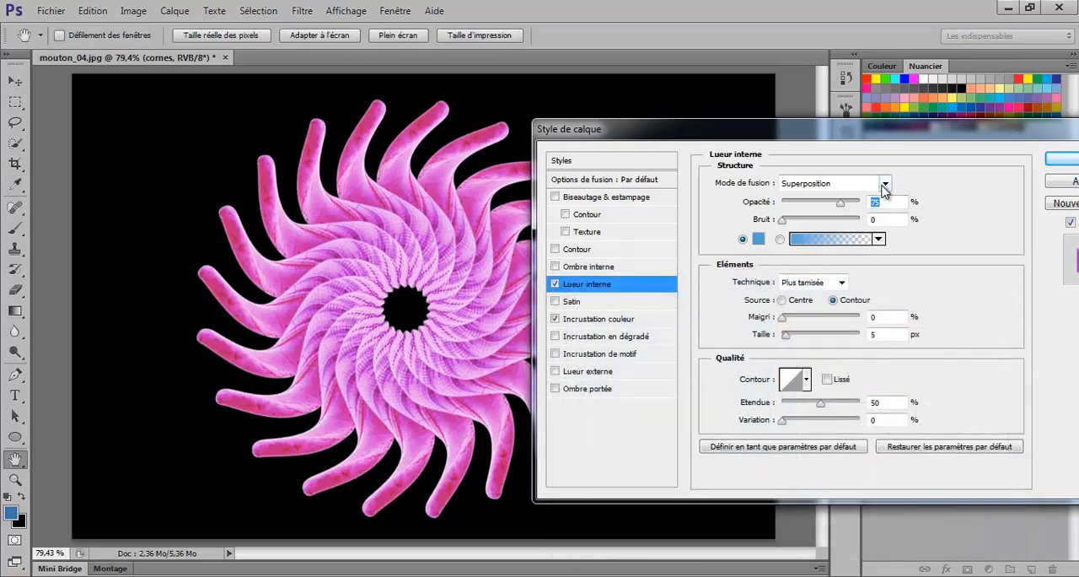
Step: Set the inner glow's blend mode to Normal and its opacity to about 66%, and apply the layer style
{"action": "left_click", "coordinate": [884, 184]}
{"action": "left_click", "coordinate": [862, 214]}
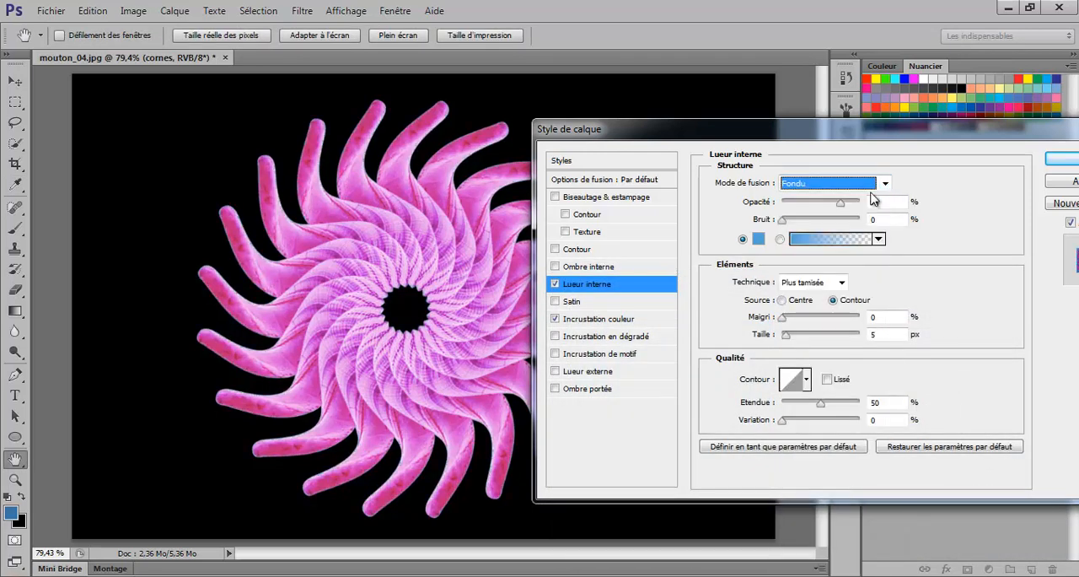
{"action": "left_click", "coordinate": [884, 183]}
{"action": "left_click", "coordinate": [862, 200]}
{"action": "left_click_drag", "start_coordinate": [843, 204], "coordinate": [833, 204]}
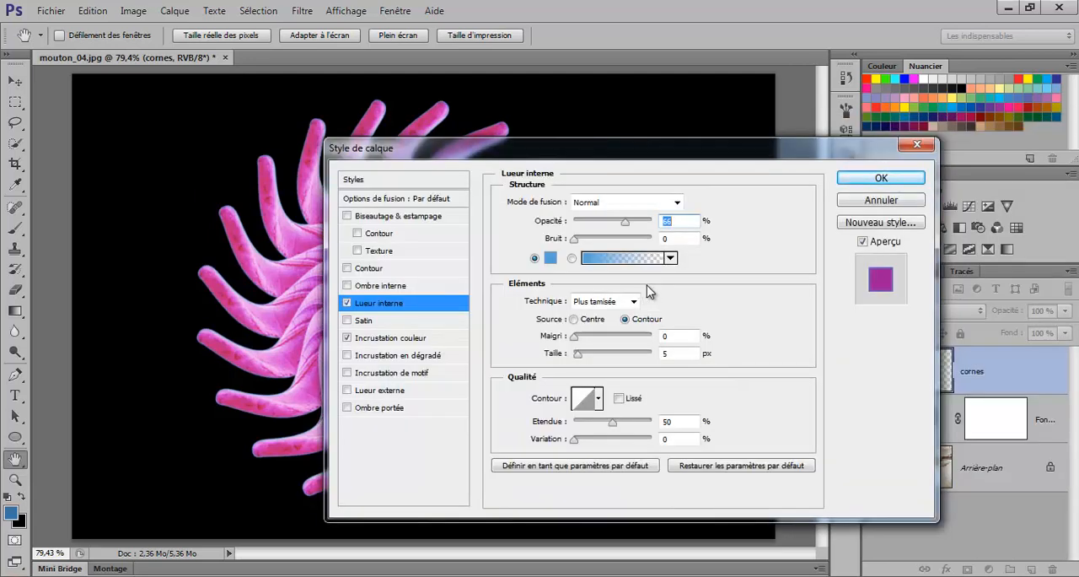
{"action": "left_click", "coordinate": [856, 182]}
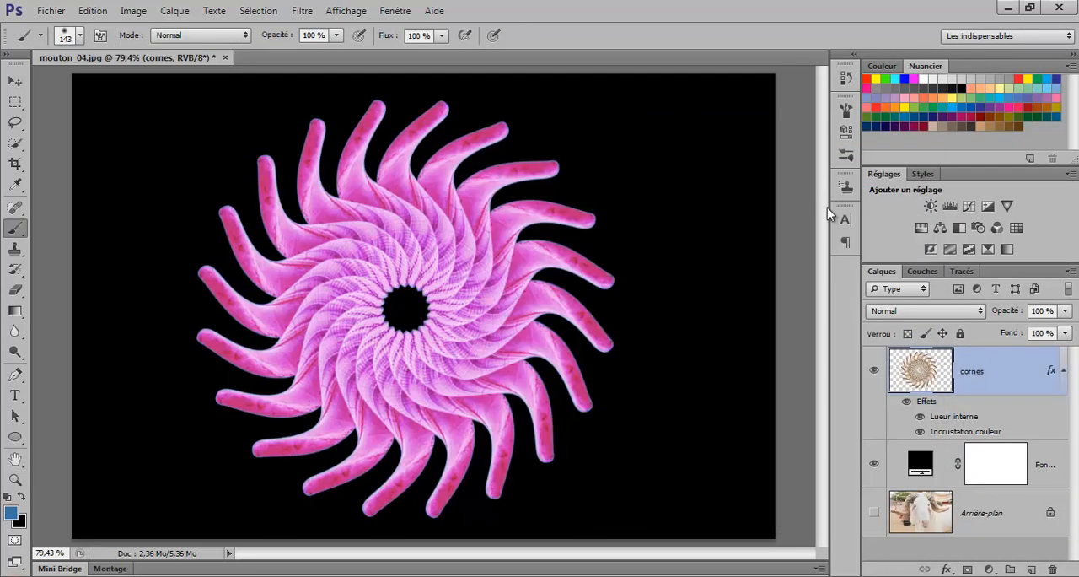
{"action": "key", "text": "ctrl+minus"}
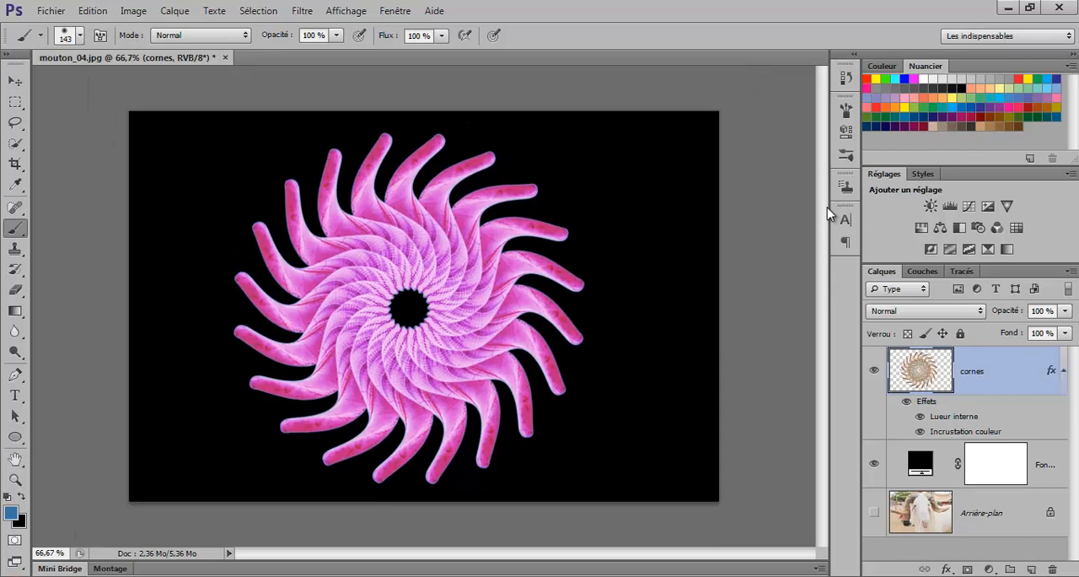